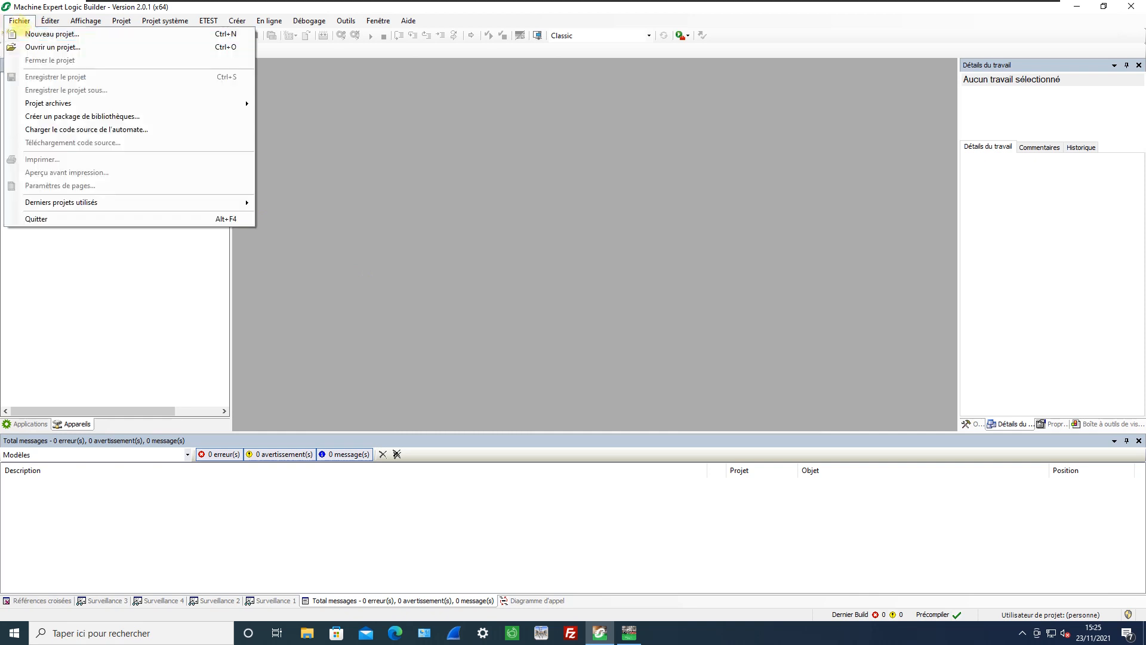
Step: Start a new default project with the TM262M35MESS8T (Schneider Electric) controller
click(35, 34)
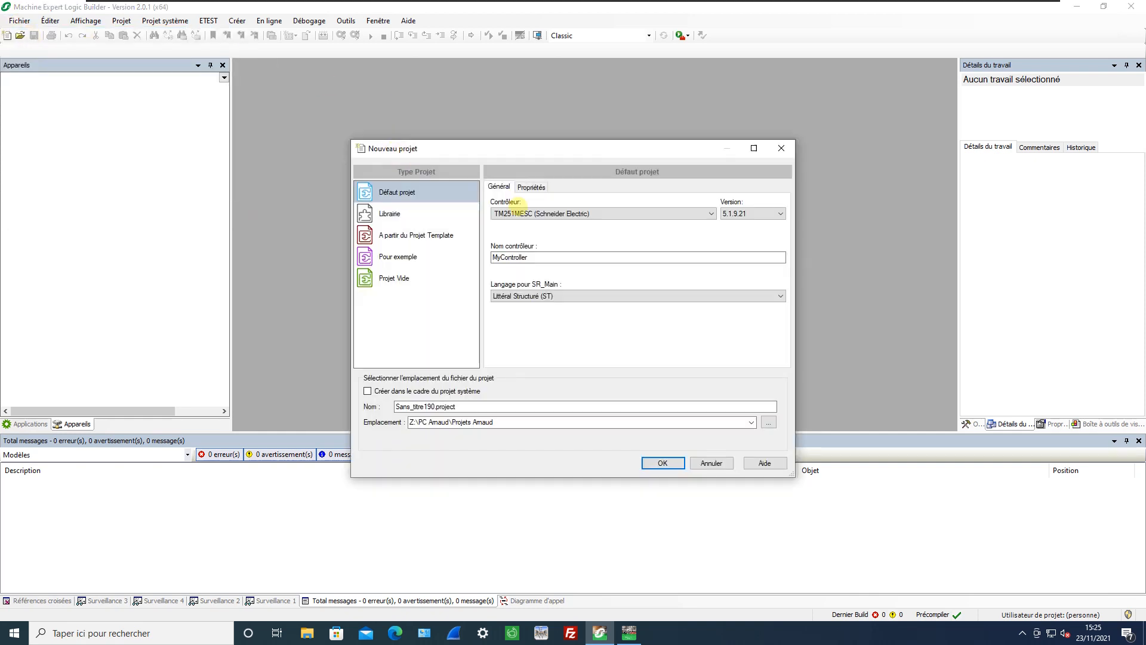
click(504, 213)
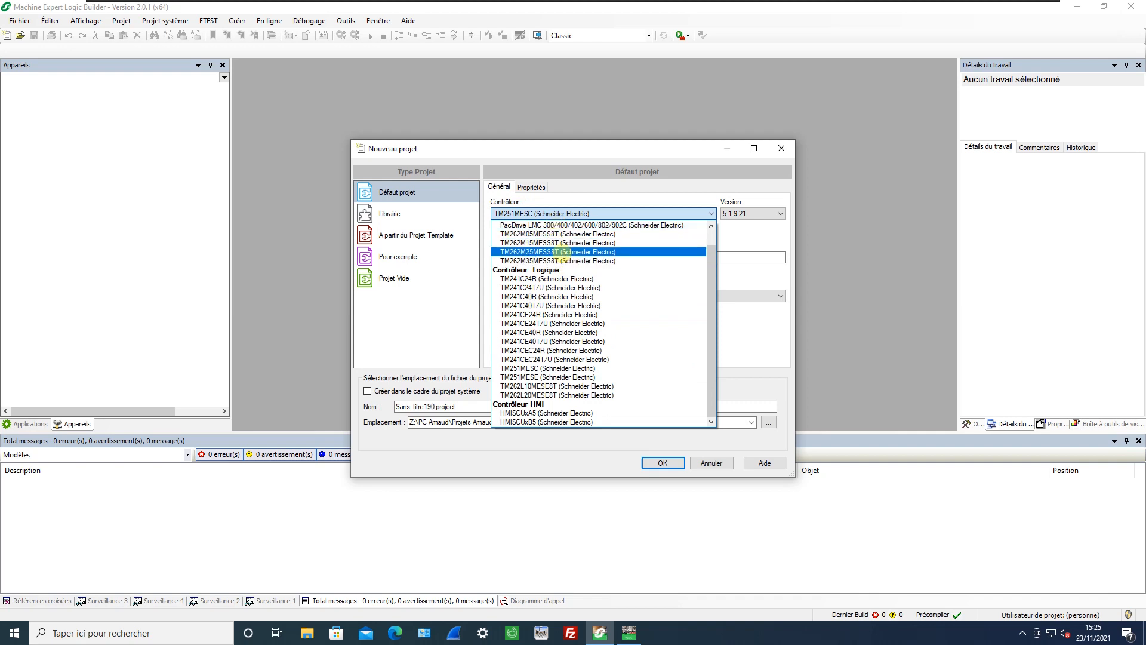
click(557, 261)
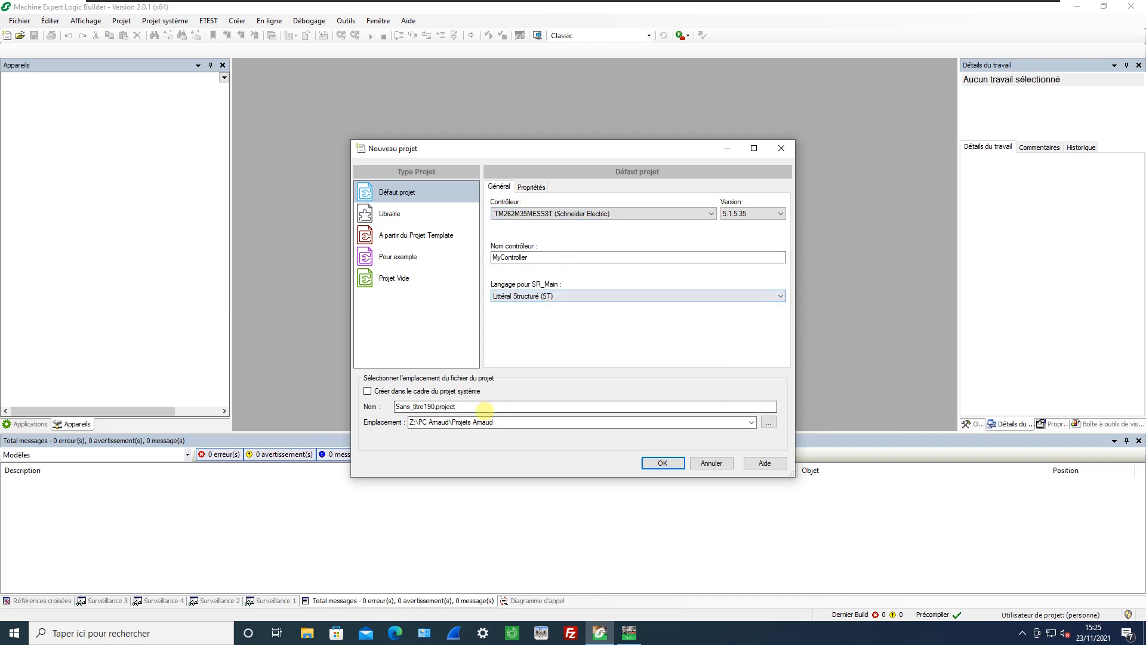
Step: Name the new project file MachineExpert-OperatorTerminalExpert.project
drag(434, 407, 345, 409)
text(Mach)
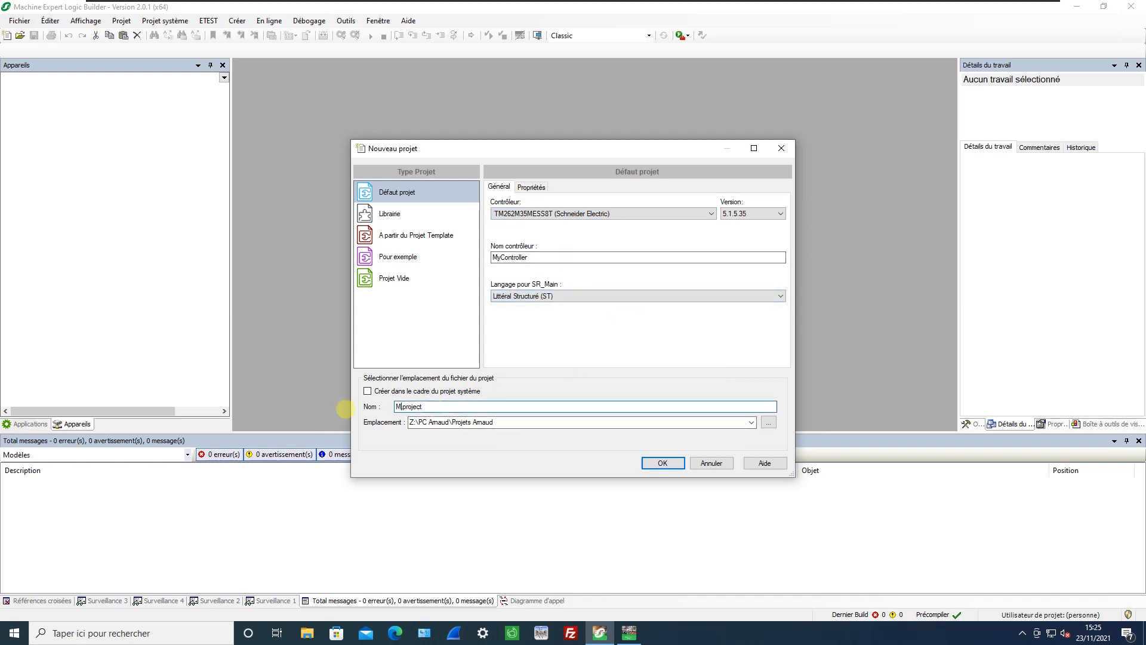
text(ineExpert_)
key(BackSpace)
text(-Oper)
text(ati)
text(or)
text(TerminalExp)
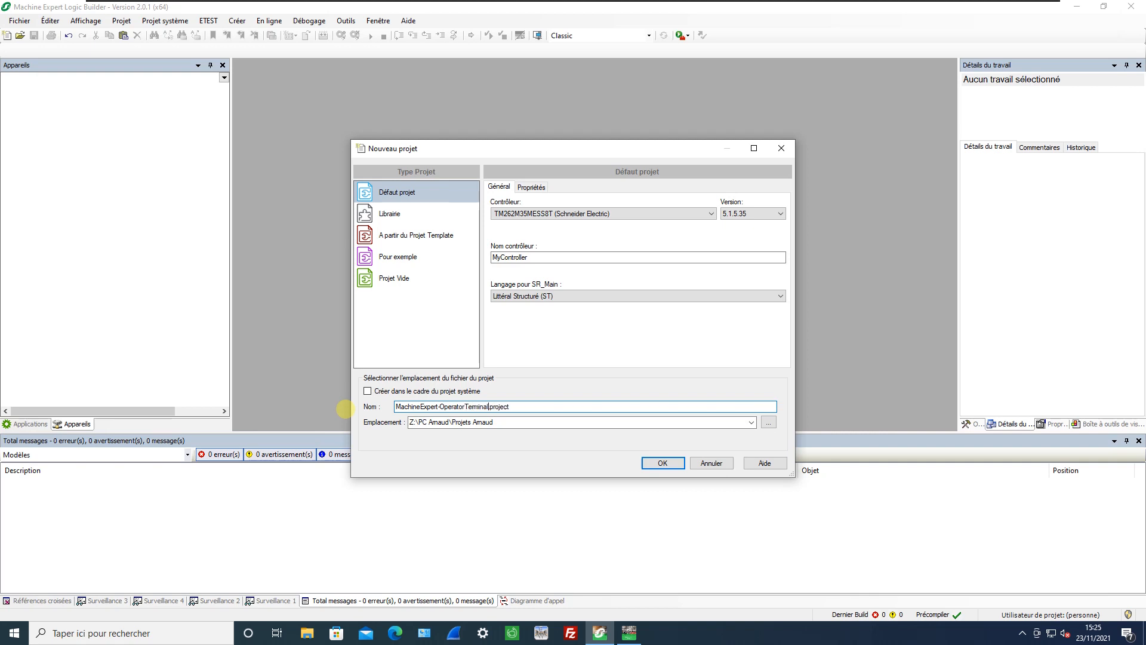
text(ert)
Step: Extend the project location with an ME-OTE subfolder and create the project, letting the missing folder be created
click(523, 424)
click(525, 424)
text(\ME-OTE)
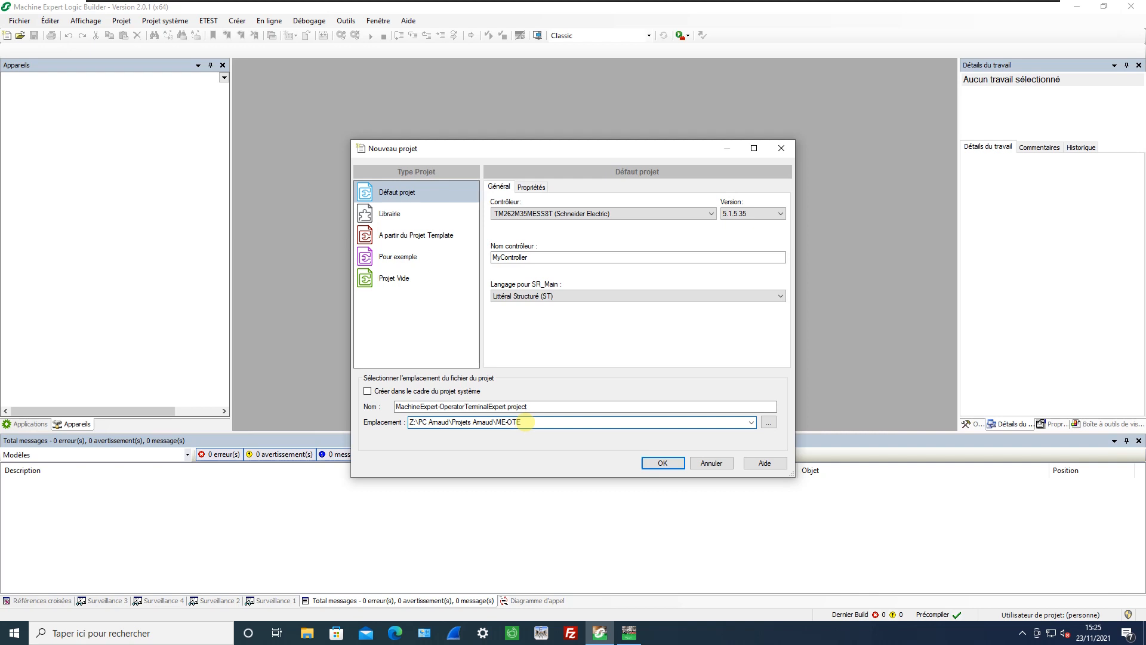
click(662, 462)
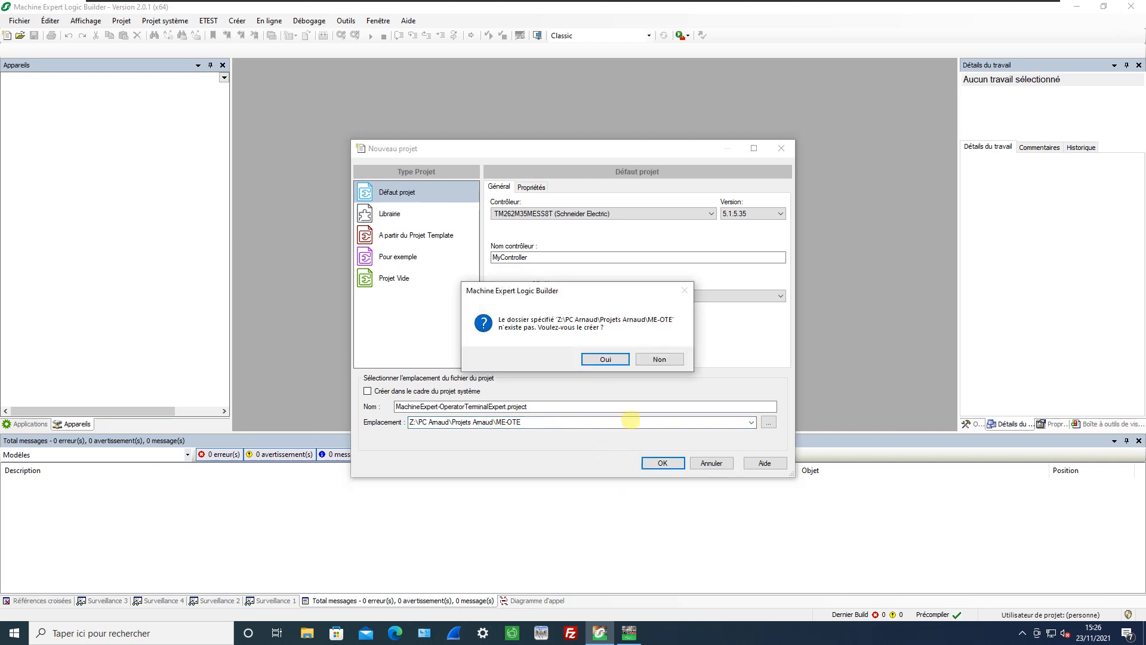
click(615, 358)
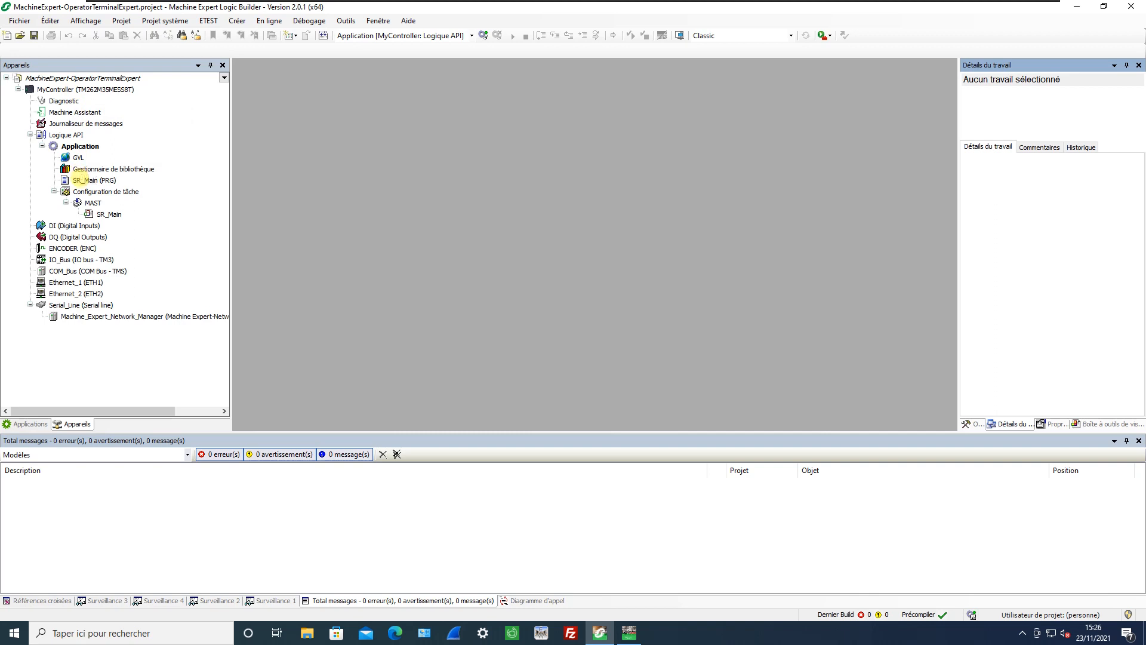
Step: Declare the global variable xVar1 : BOOL in the GVL variable list
double_click(78, 157)
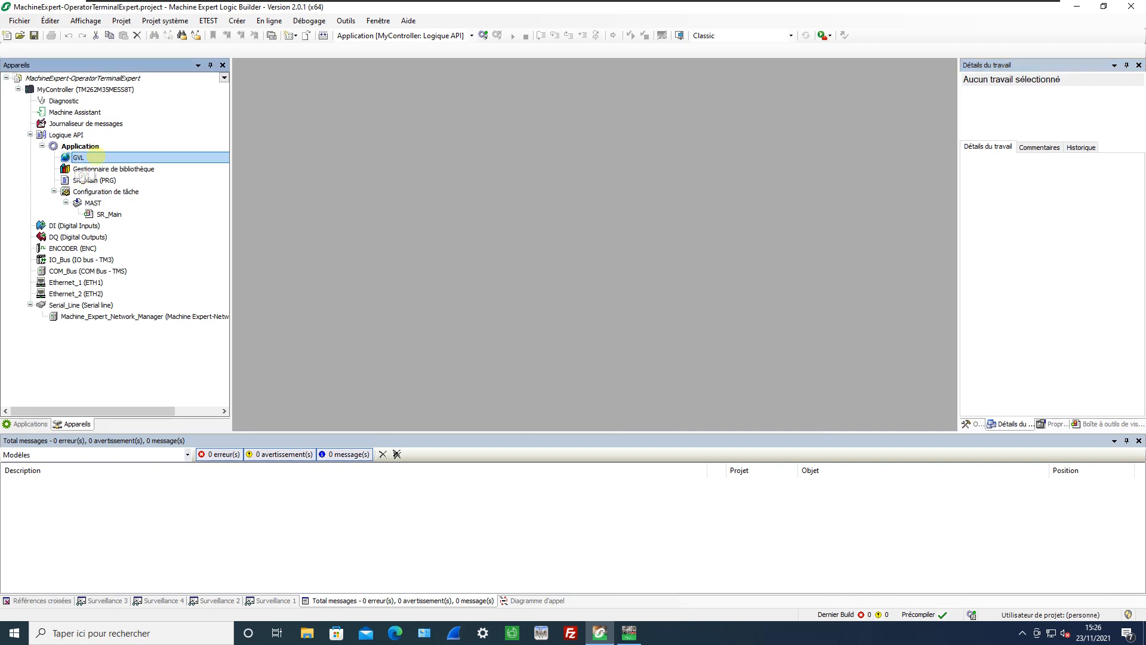
click(319, 87)
key(Return)
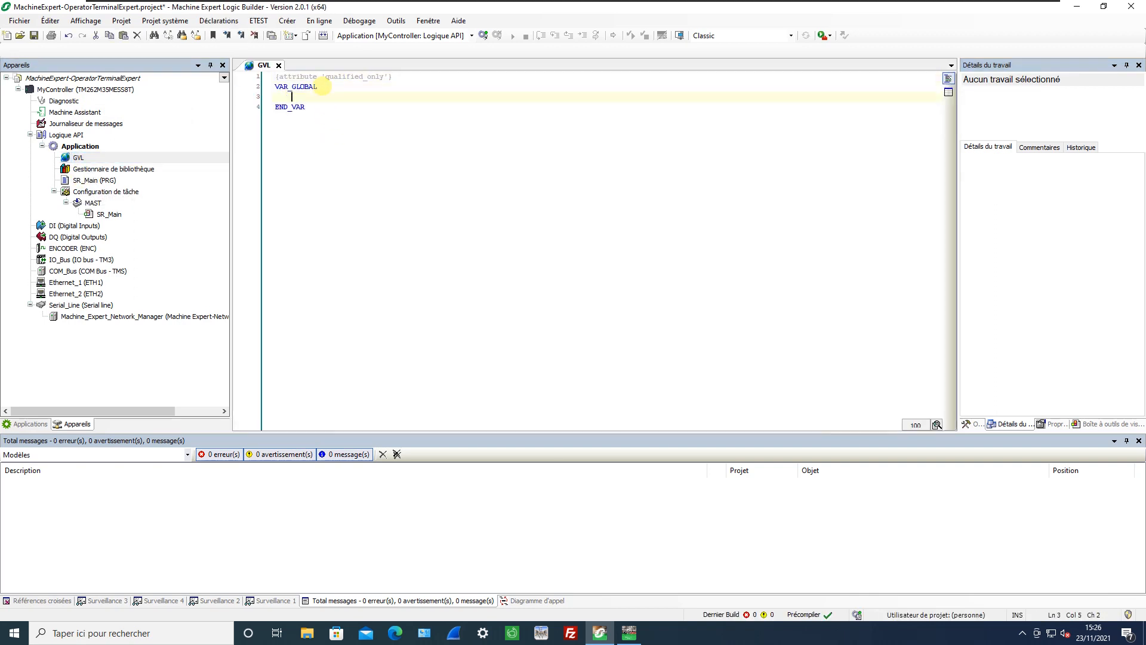
text(xVar1 : BOOL;)
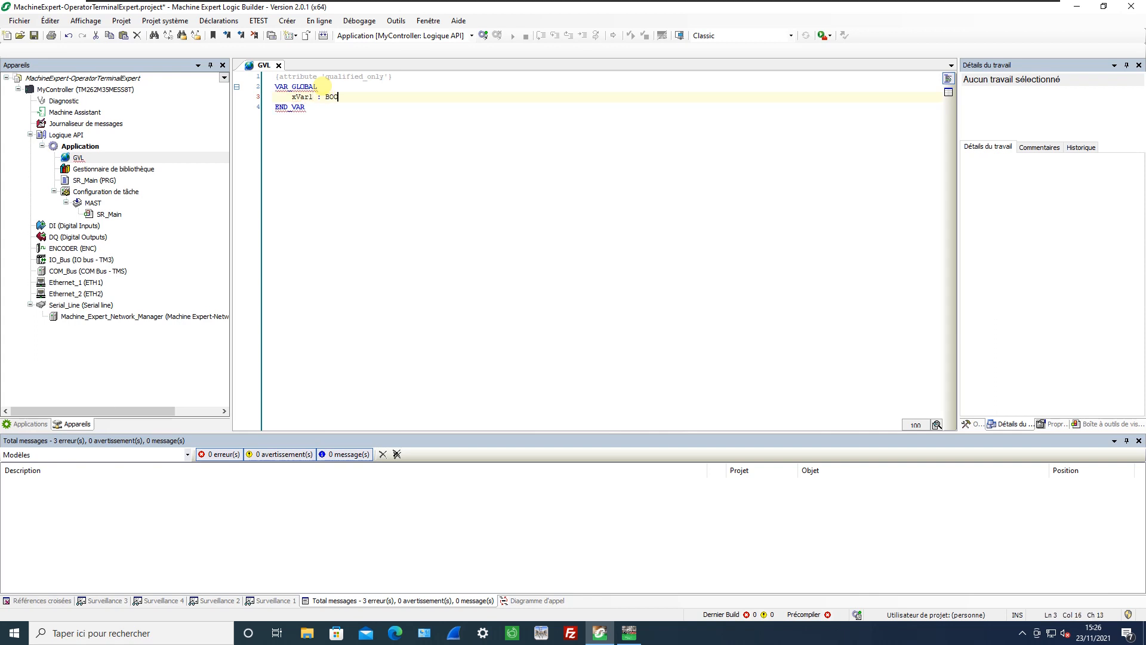
key(BackSpace)
text(;)
key(Right)
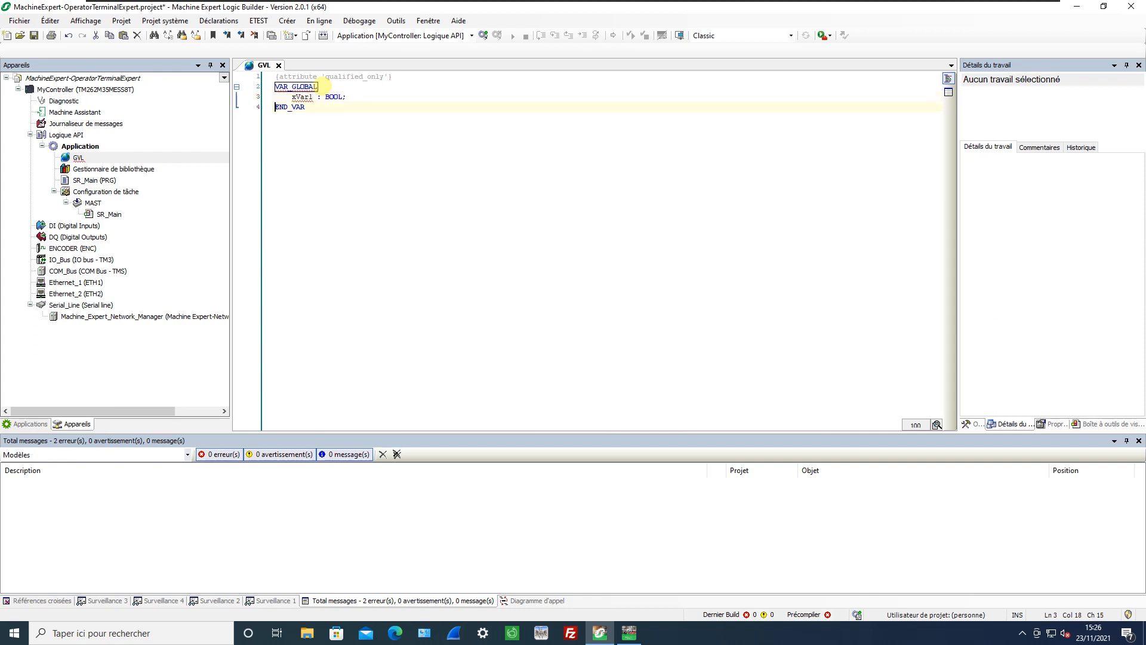
Step: Duplicate the xVar1 declaration in the GVL and rename the copy xVar2
key(Up)
key(shift+Down)
key(ctrl+c)
key(ctrl+v)
key(ctrl+v)
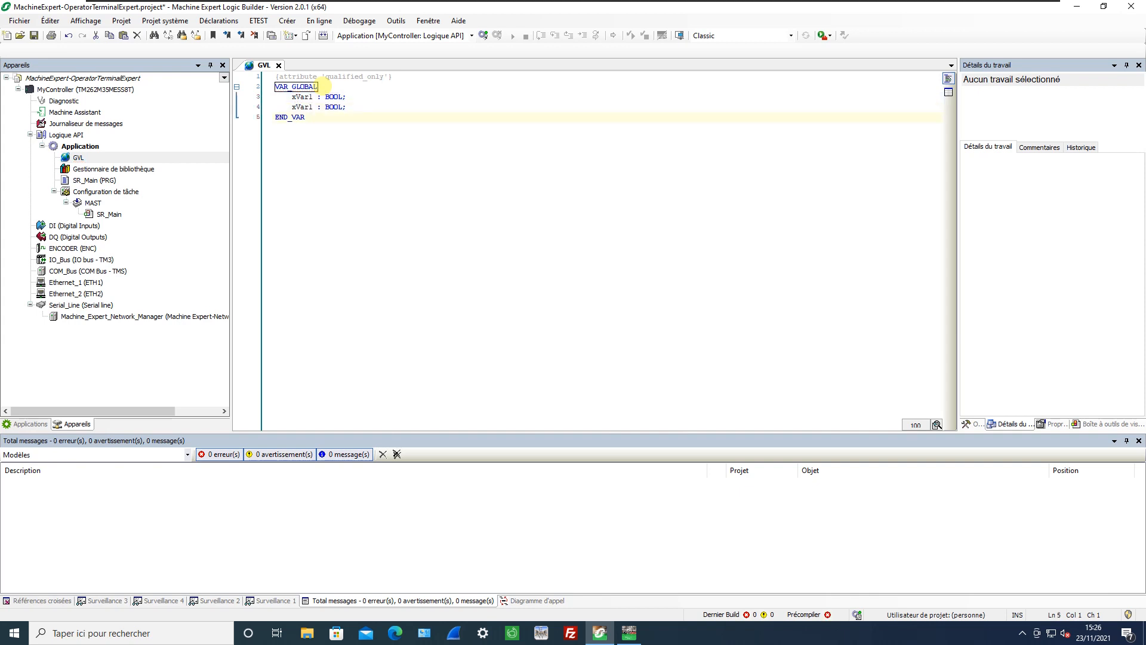
key(Up)
key(Right)
key(Right)
key(Right)
key(Right)
key(Right)
key(Right)
key(BackSpace)
text(2)
Step: Duplicate the two BOOL declarations in the GVL and rename the copies iVar1 and iVar2
drag(275, 86, 258, 106)
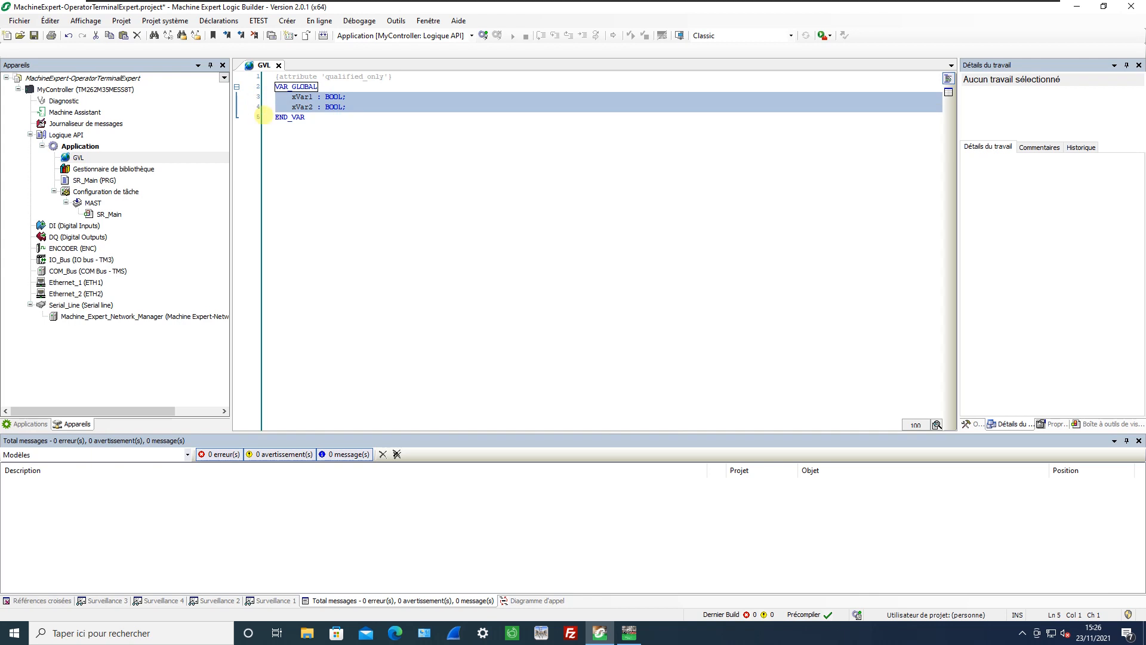
click(278, 117)
key(ctrl+v)
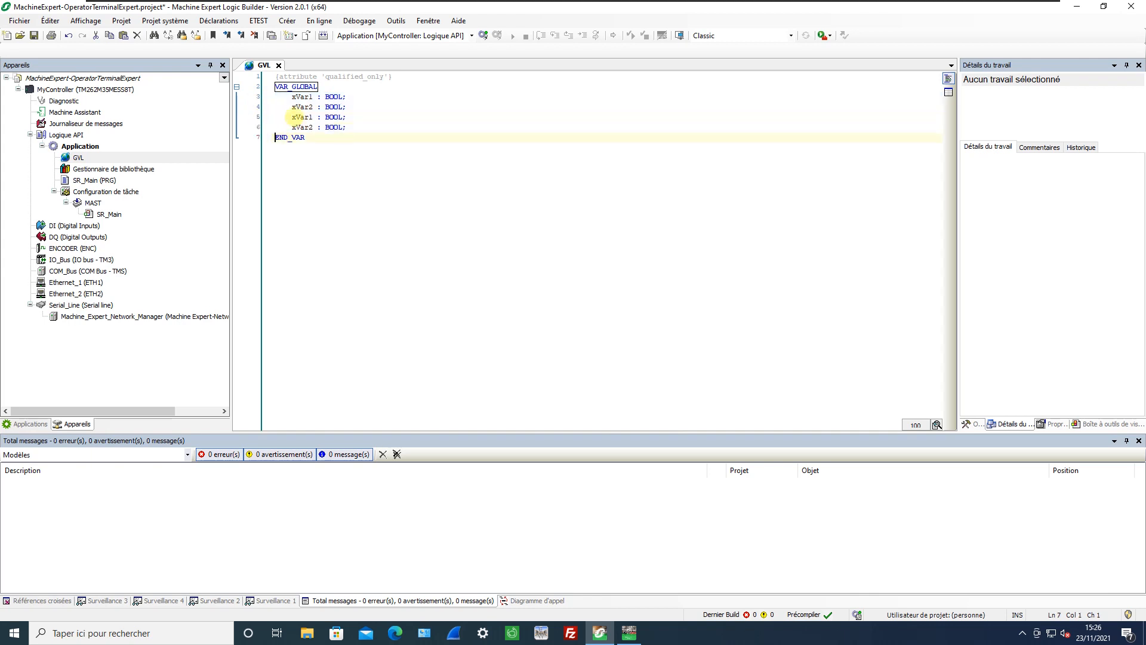
click(291, 117)
text(i)
drag(297, 127, 290, 127)
text(i)
Step: Change the data type of iVar1 and iVar2 to INT in the GVL
double_click(333, 117)
text(INT)
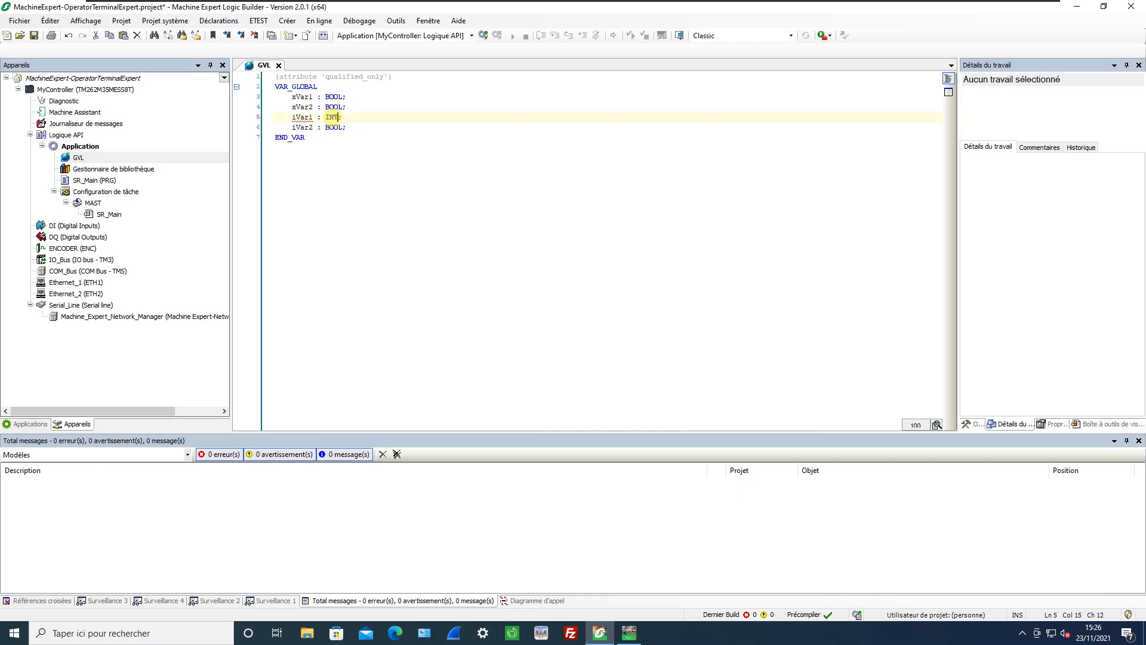
double_click(326, 127)
text(INT)
Step: Copy the four GVL declarations into the VAR block of the SR_Main program
drag(258, 97, 251, 127)
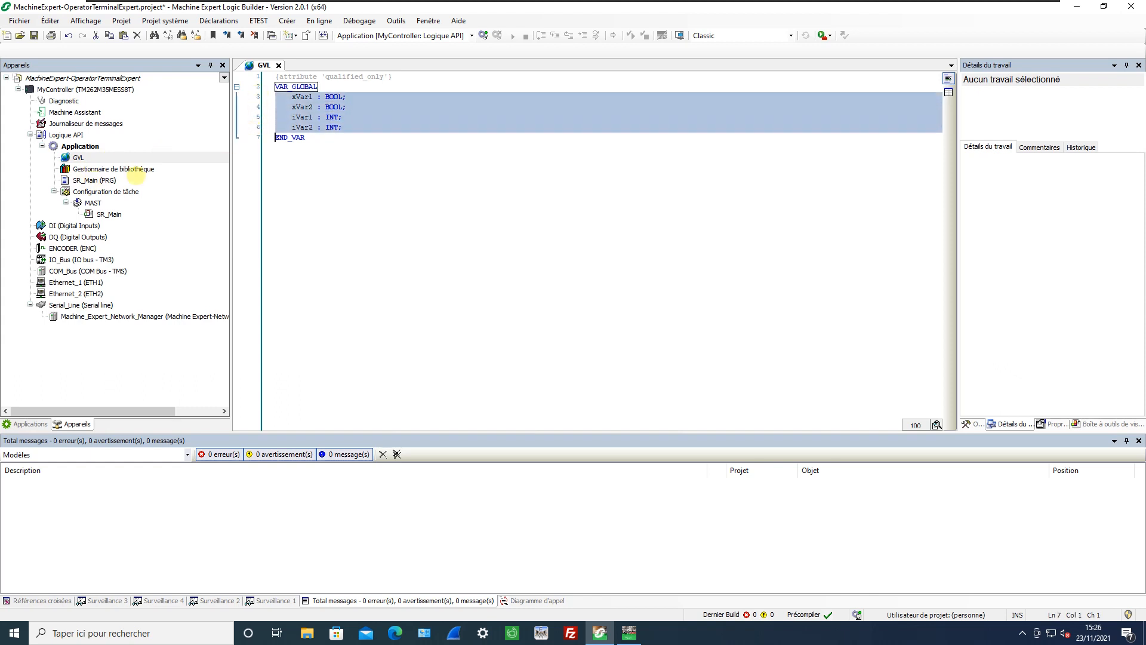
double_click(119, 179)
click(298, 90)
key(Return)
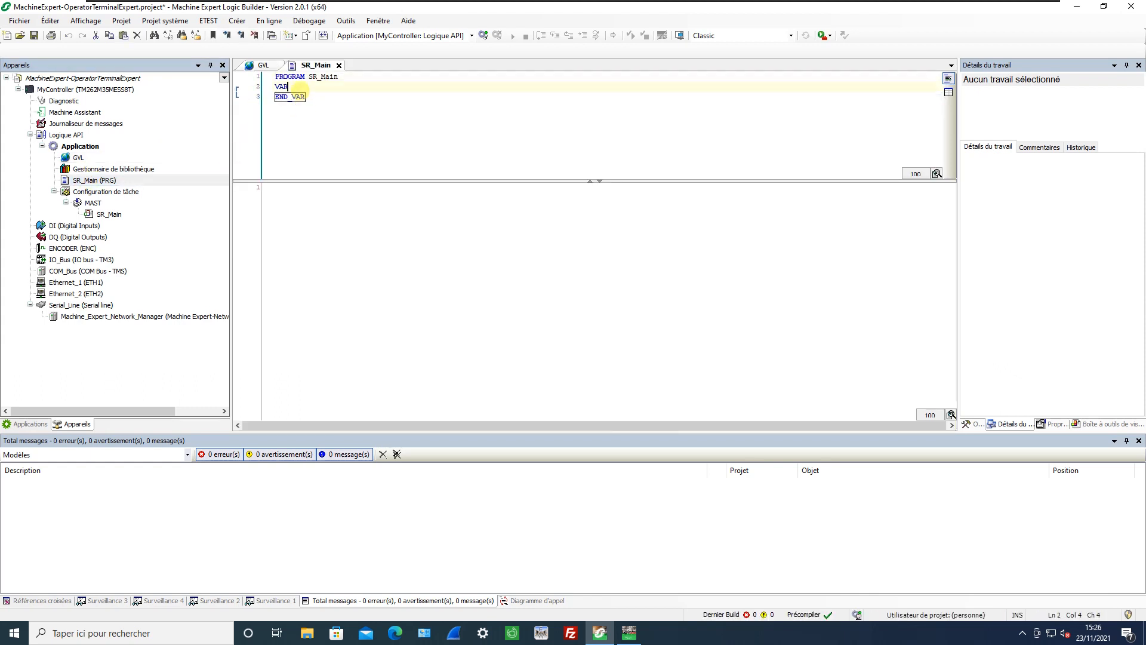
key(ctrl+v)
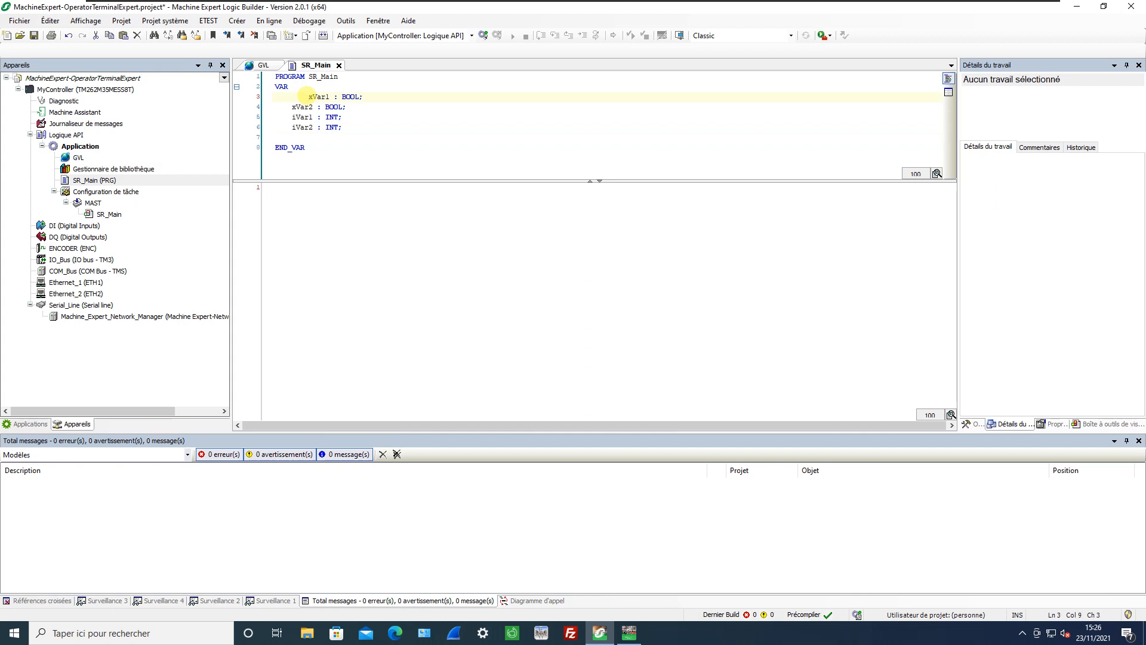
key(BackSpace)
Step: Change the two integer variables in SR_Main to uiVar1 and uiVar2 of type UINT
click(292, 117)
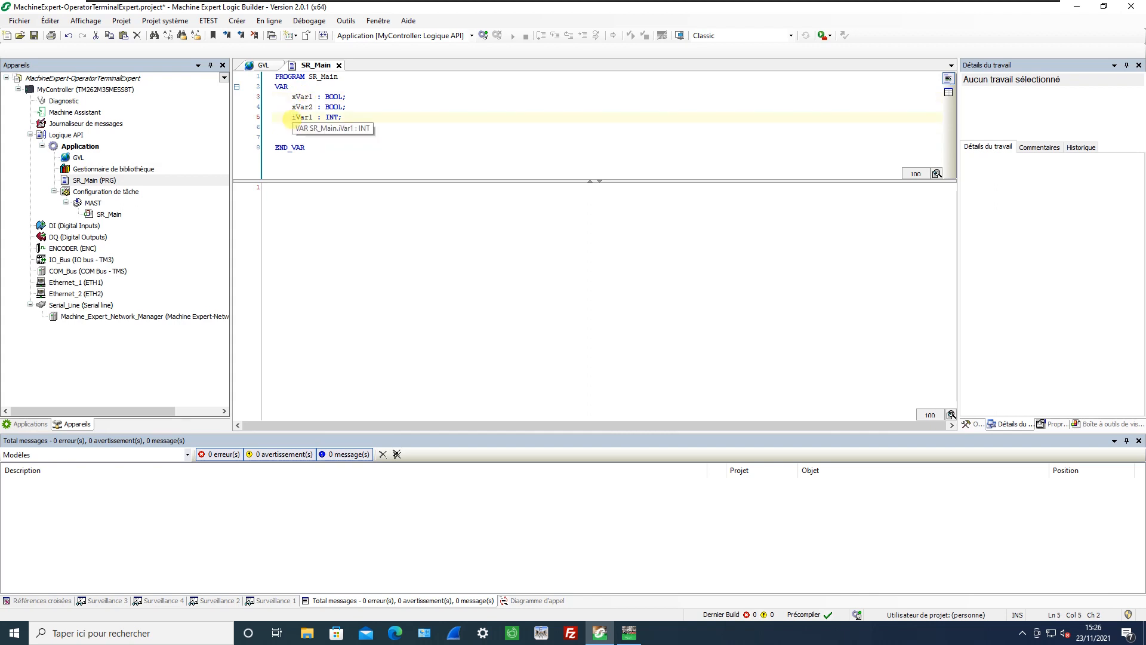
text(u)
click(291, 127)
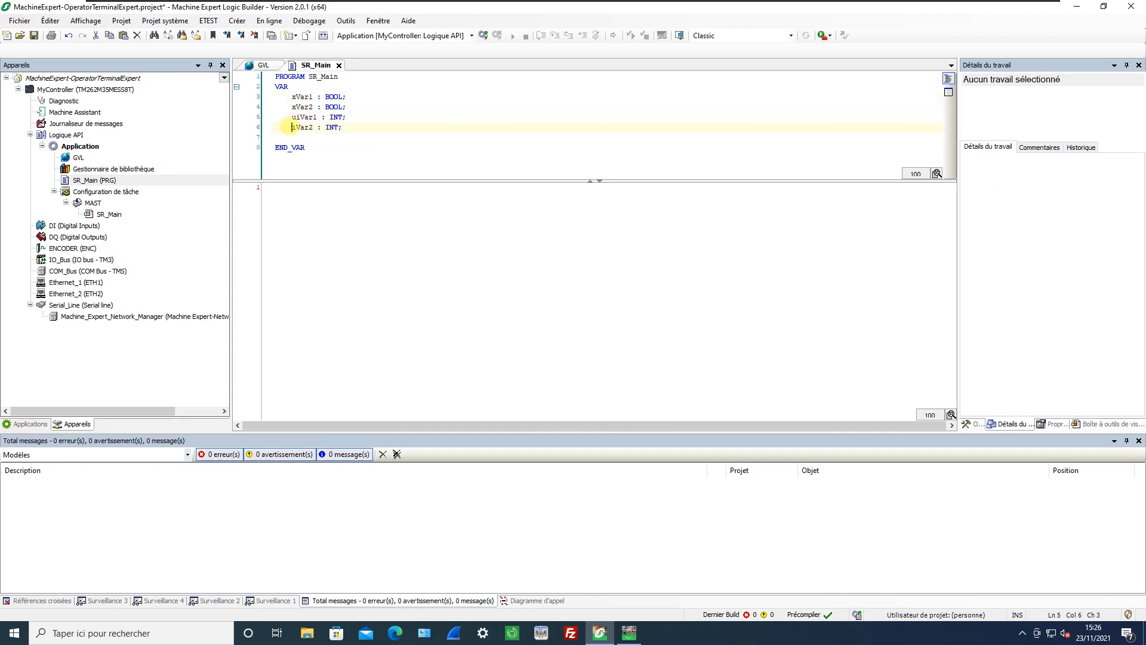
text(u)
click(330, 117)
text(U)
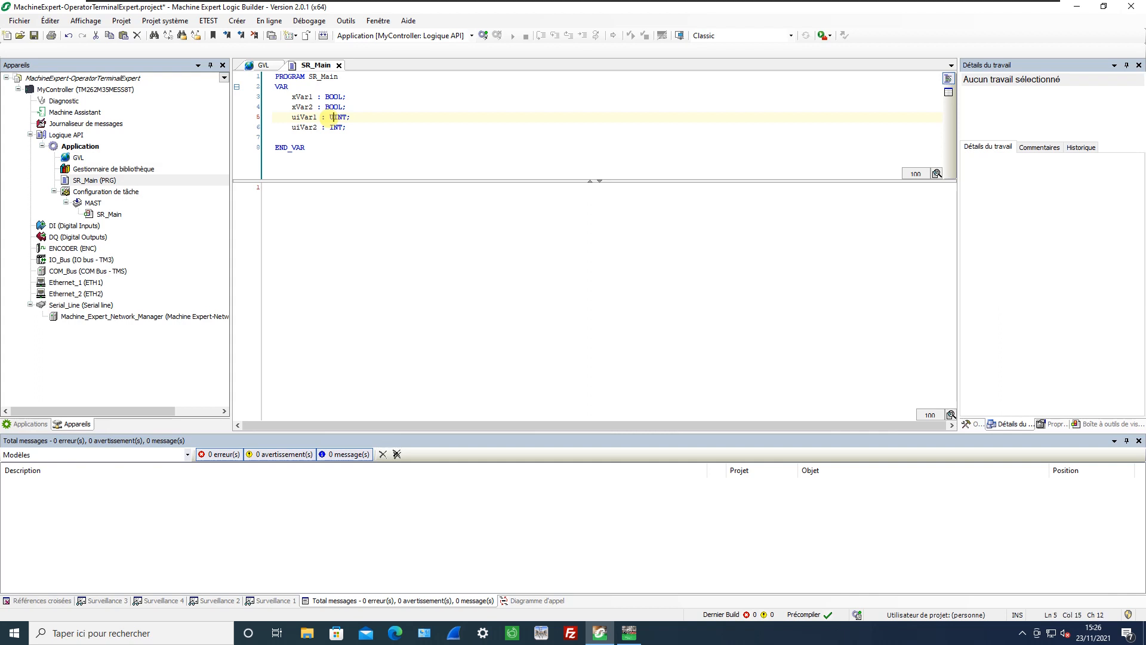
text(U)
Step: Change the two Boolean variables in SR_Main to sVar1 and sVar2 of type STRING
drag(297, 97, 293, 107)
text(s)
text(s)
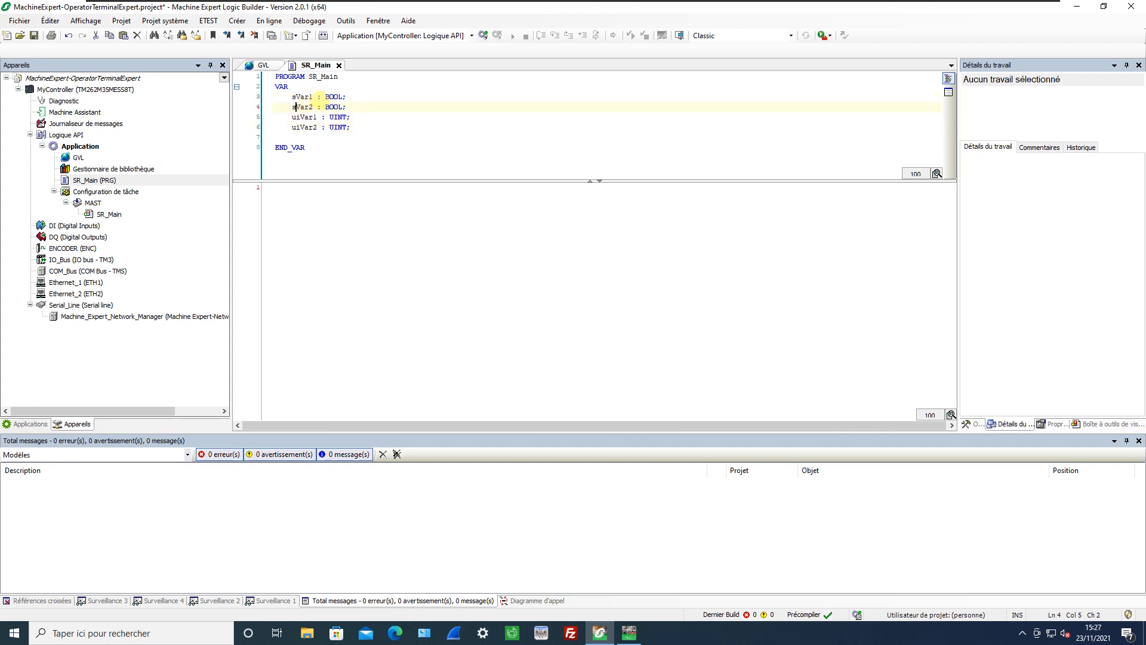
double_click(330, 97)
text(STRING)
double_click(335, 107)
text(STRING)
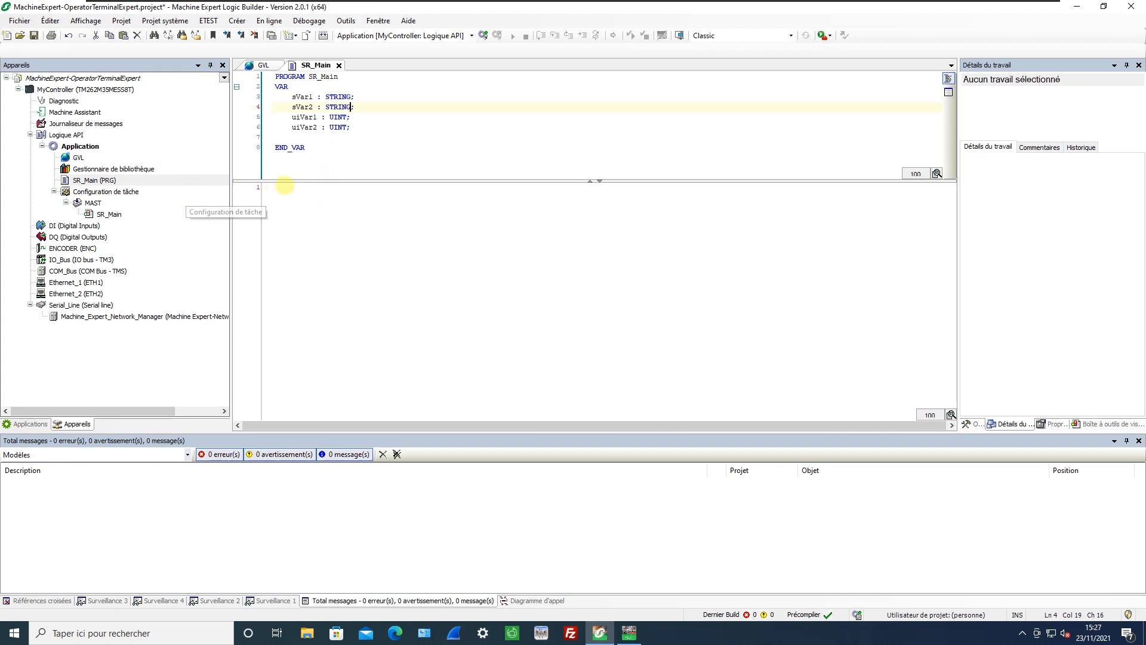
Step: Begin an IF GVL.xVar1 THEN block in the SR_Main program body
click(291, 188)
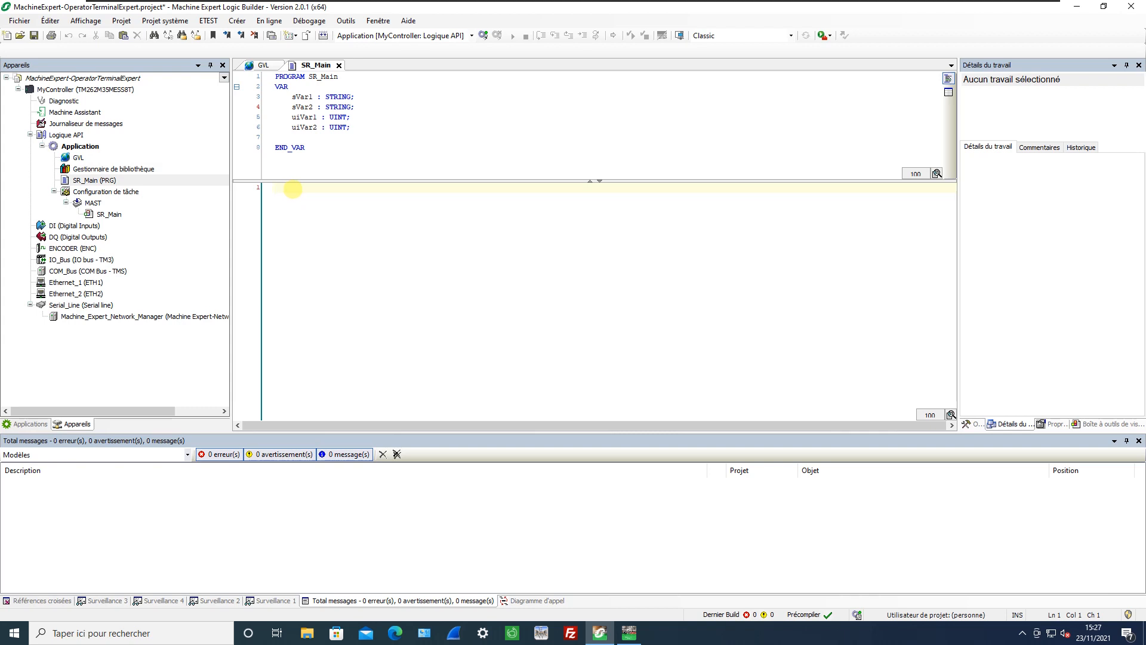
text(IF GVL)
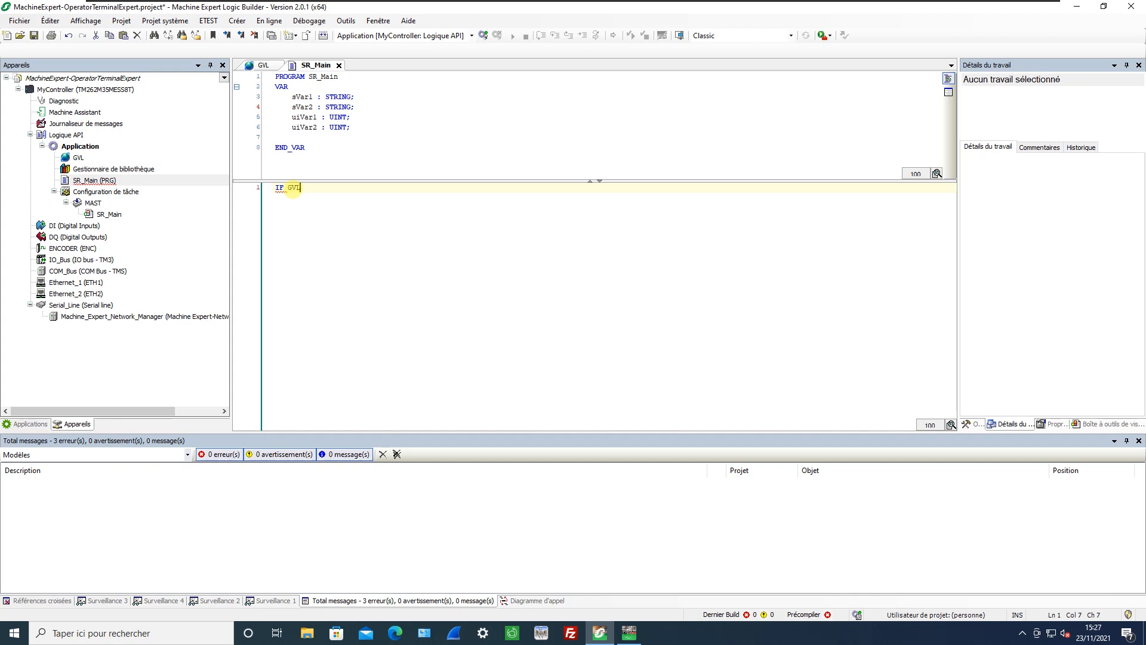
text(.)
key(Down)
key(Return)
text(THEN)
key(Return)
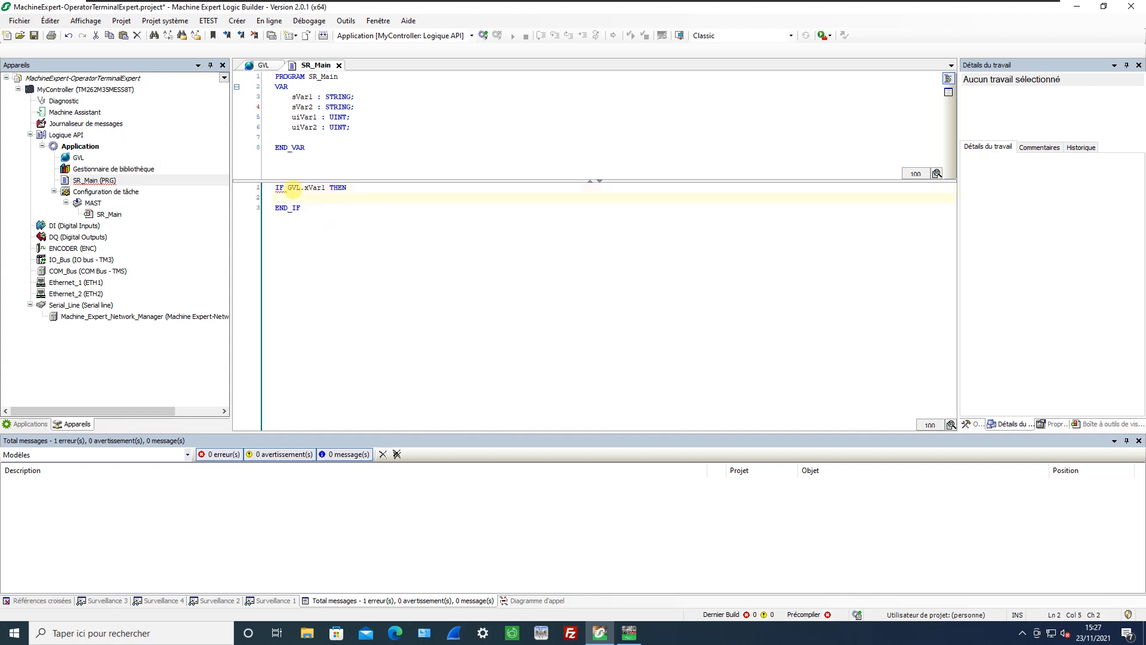
Step: Add the assignment sVAR1:='sVAR1'; inside the IF block
text(sVAR1:=)
key(shift+Home)
key(Right)
text(:=")
key(BackSpace)
text(')
key(ctrl+v)
text(';)
key(Return)
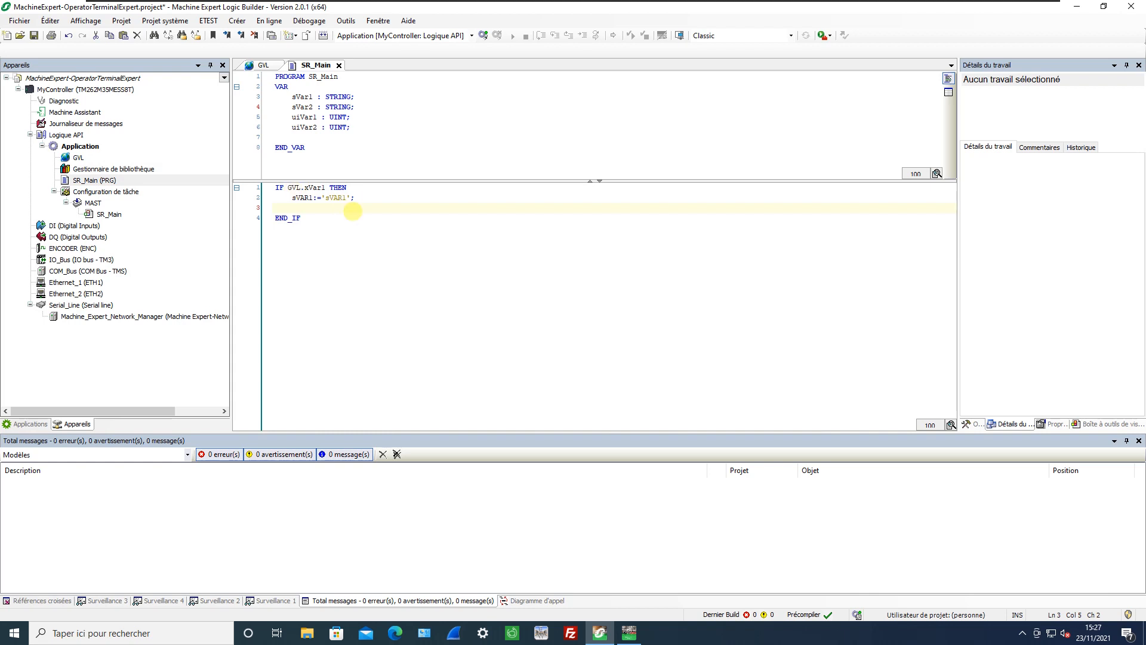
Step: Add the increment line GVL.iVar1:=GVL.iVar1+1; inside the IF block
text(iC)
key(BackSpace)
text(GVL.)
key(Up)
key(Up)
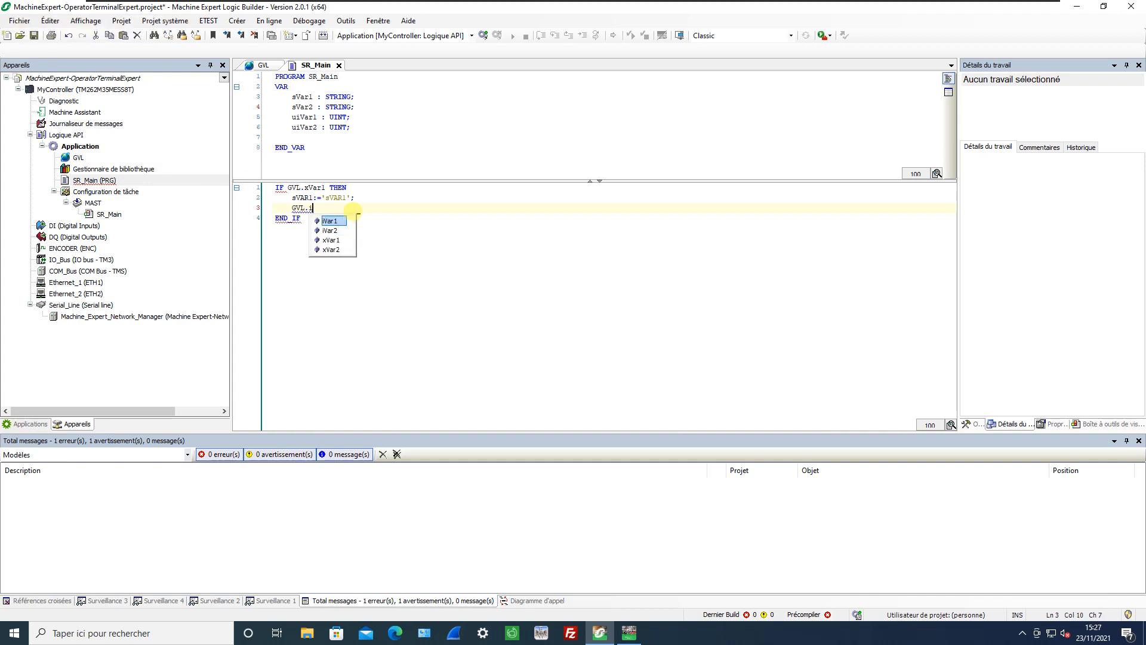
key(Return)
text(:=)
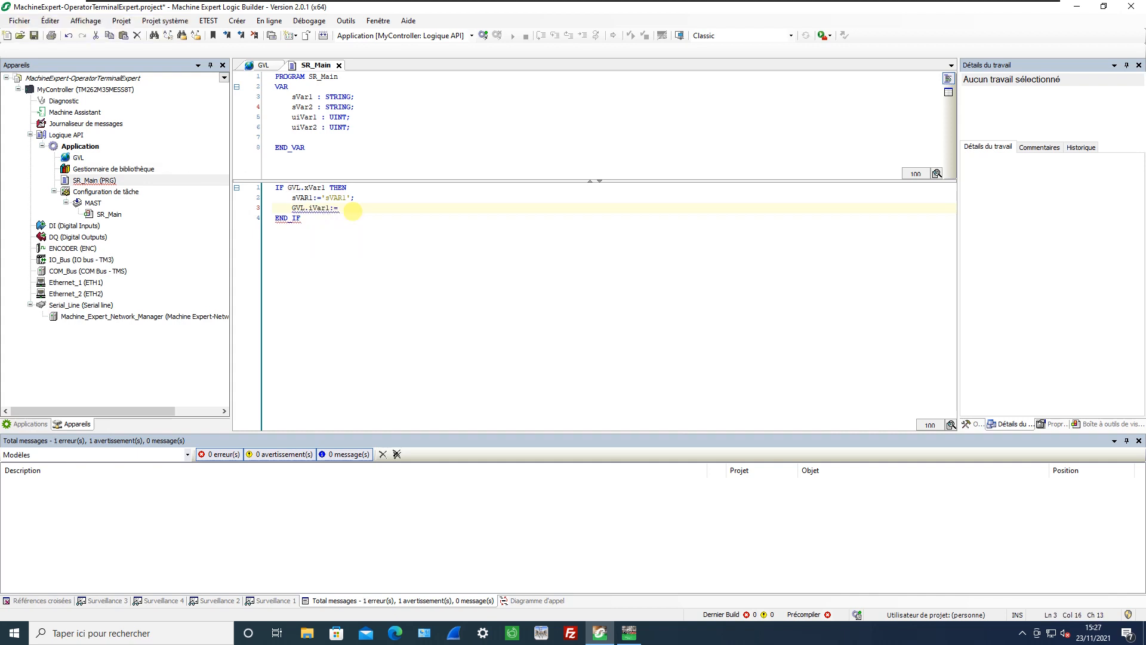
key(Left)
key(Left)
key(ctrl+shift+Left)
key(ctrl+shift+Left)
key(ctrl+shift+Left)
key(ctrl+c)
key(Right)
key(End)
key(ctrl+v)
text(+)
key(Return)
Step: Add uiVar1:=uiVar1+1; to the IF block and terminate END_IF with a semicolon and a new line
text(ui)
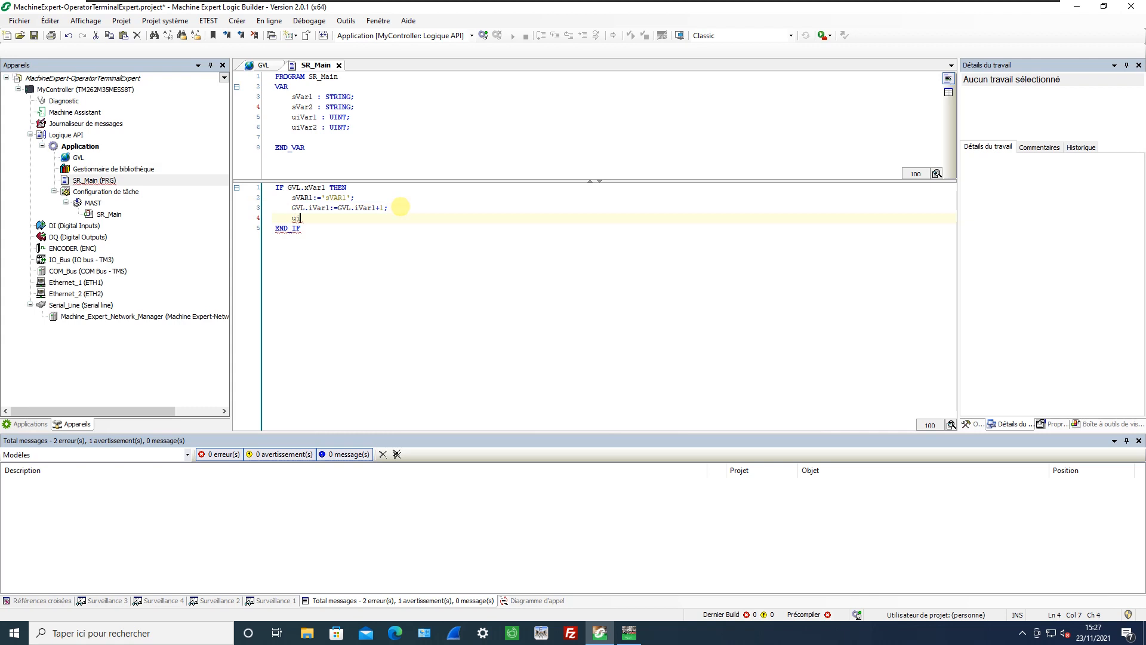
key(Return)
text(:=uiVar1+1;)
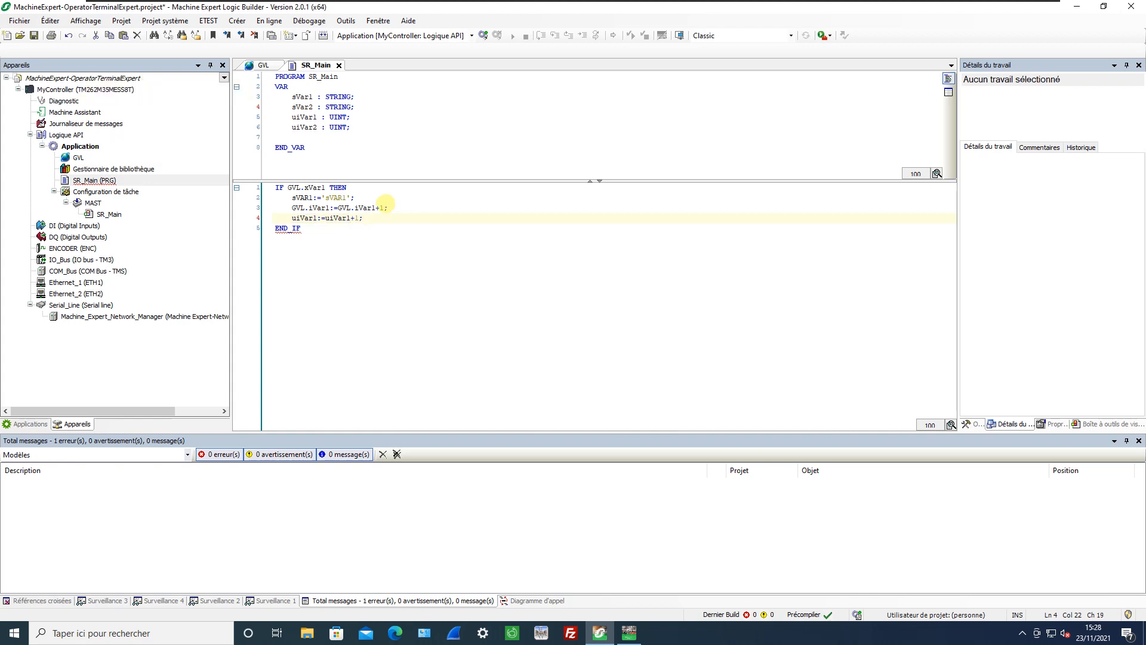
click(302, 229)
text(;)
key(Return)
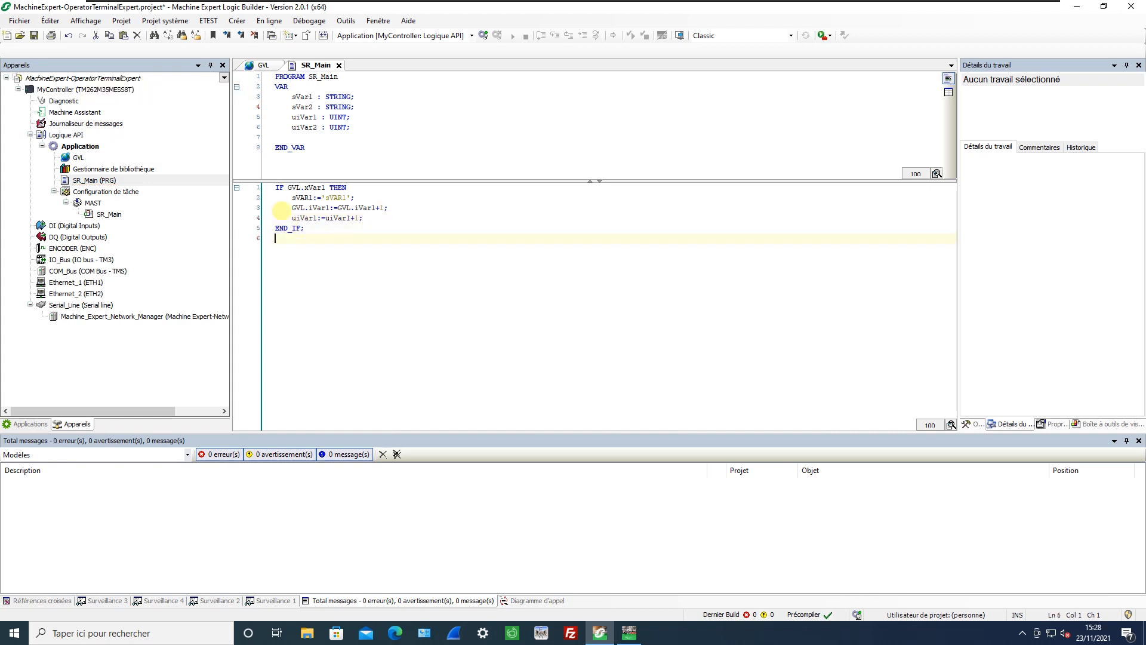
Step: Duplicate the whole IF block below itself and change the copy's condition to GVL.xVar2
drag(253, 190, 249, 229)
click(284, 239)
key(ctrl+v)
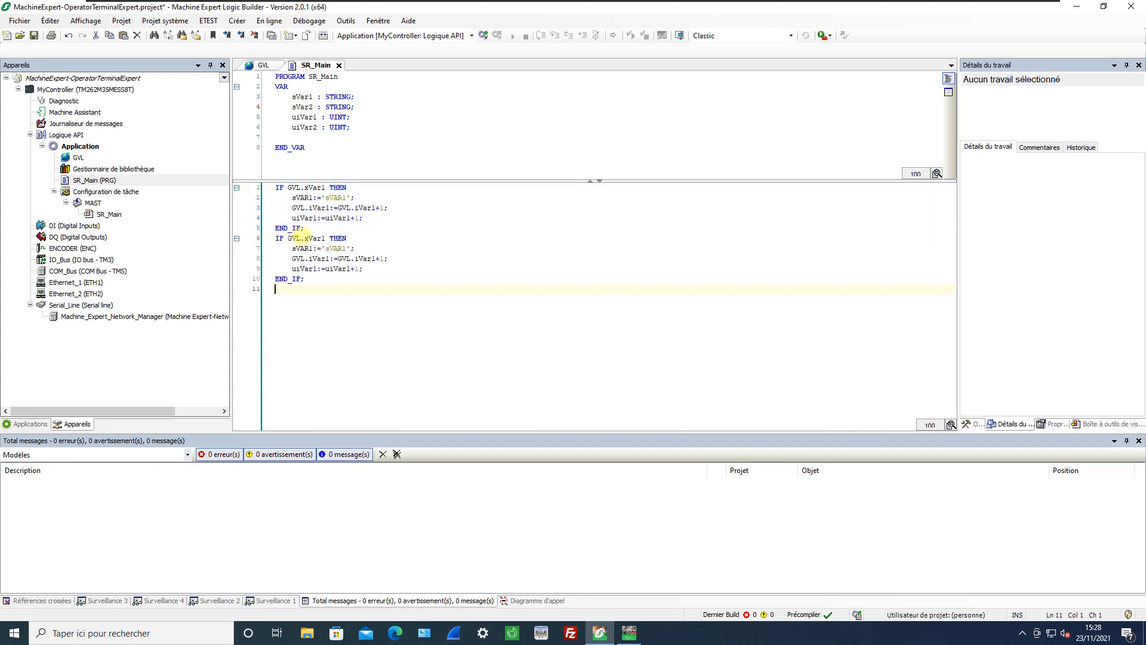
click(323, 238)
text(2)
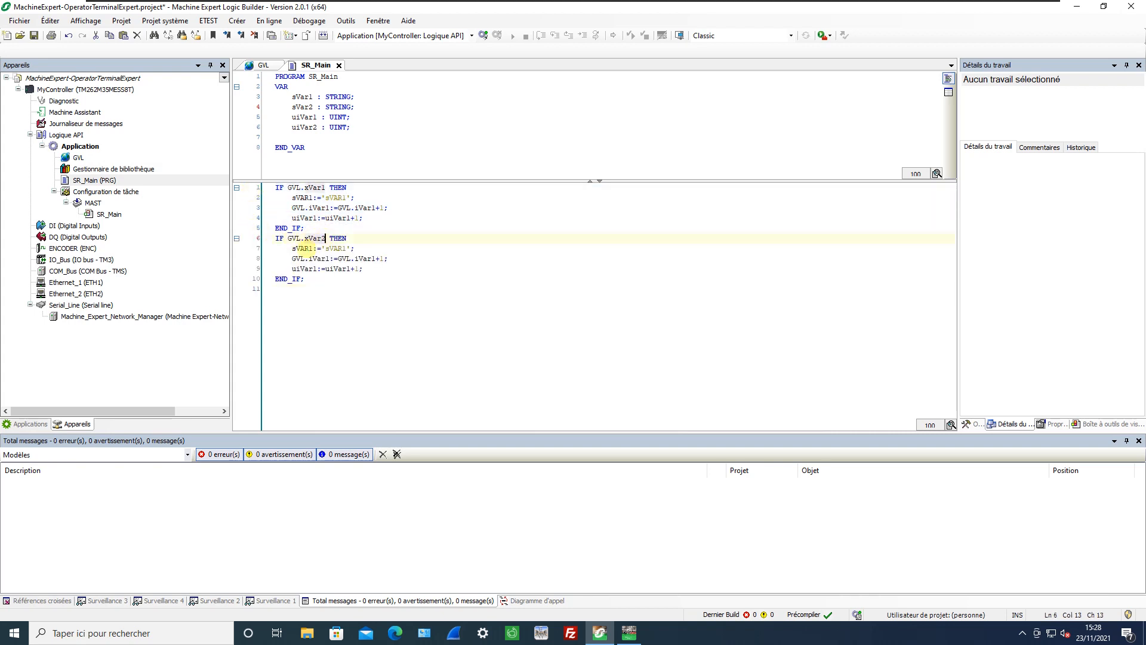
Step: Edit the second IF block so its assignments use sVAR2:='sVAR2', GVL.iVar2:=GVL.iVar2+1 and uiVar2:=uiVar2+1
drag(308, 248, 345, 249)
text(2)
text(2)
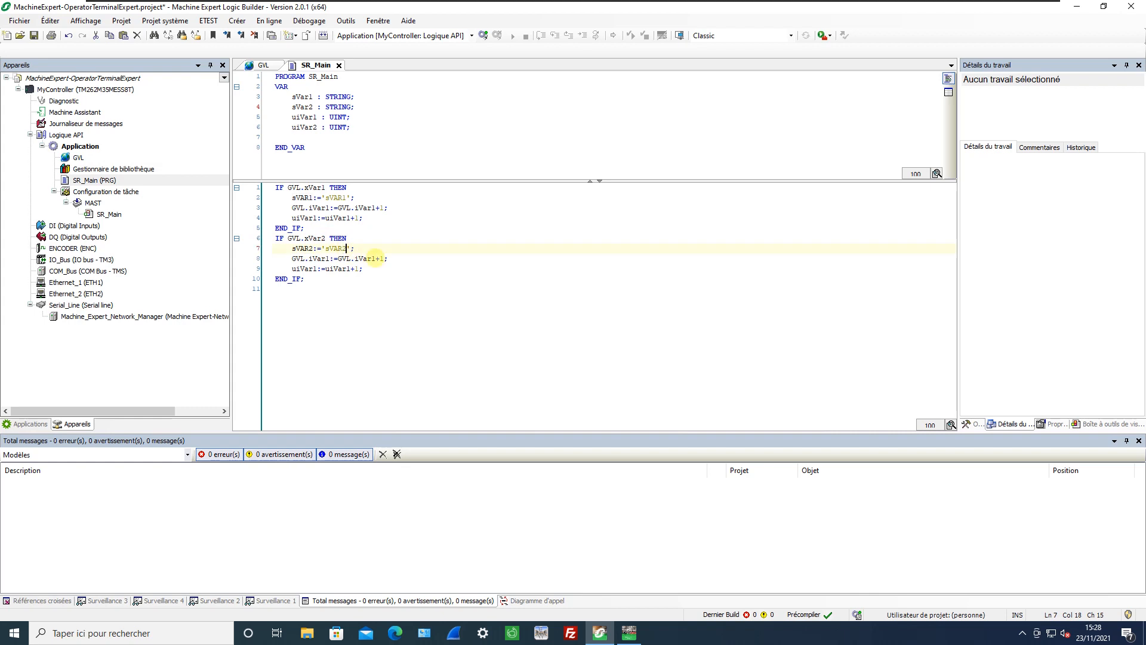
text(2)
text(2)
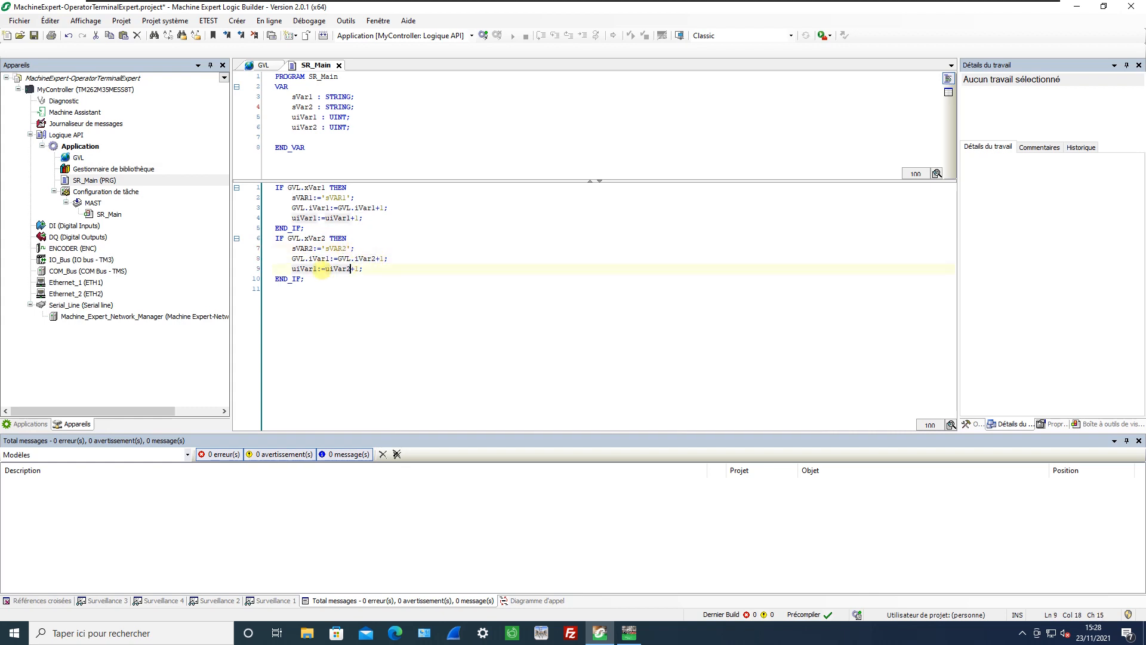
drag(313, 269, 330, 258)
text(22)
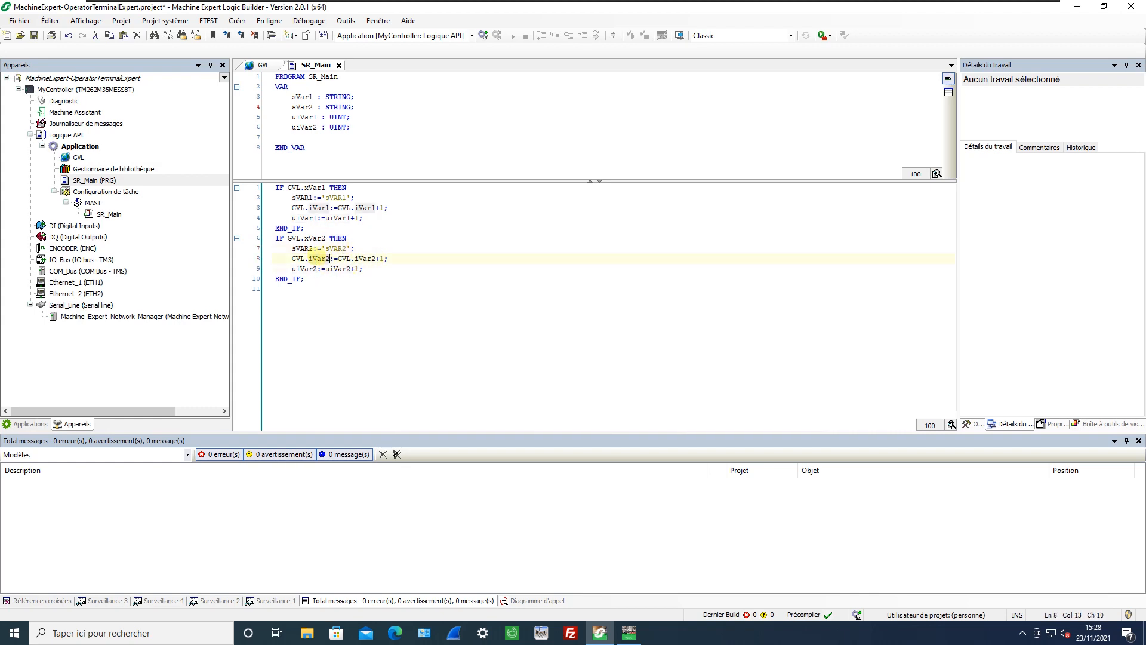
click(379, 247)
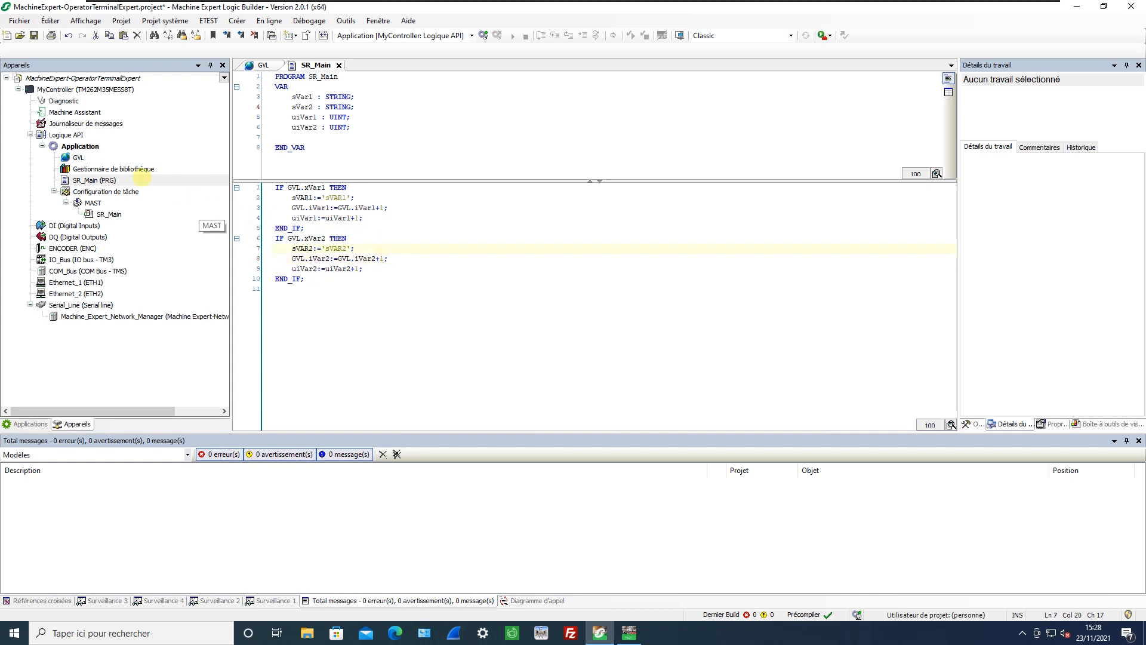
Step: Add a symbol configuration object to the Application, keeping the default name and the optimised data layout
click(88, 147)
right_click(82, 147)
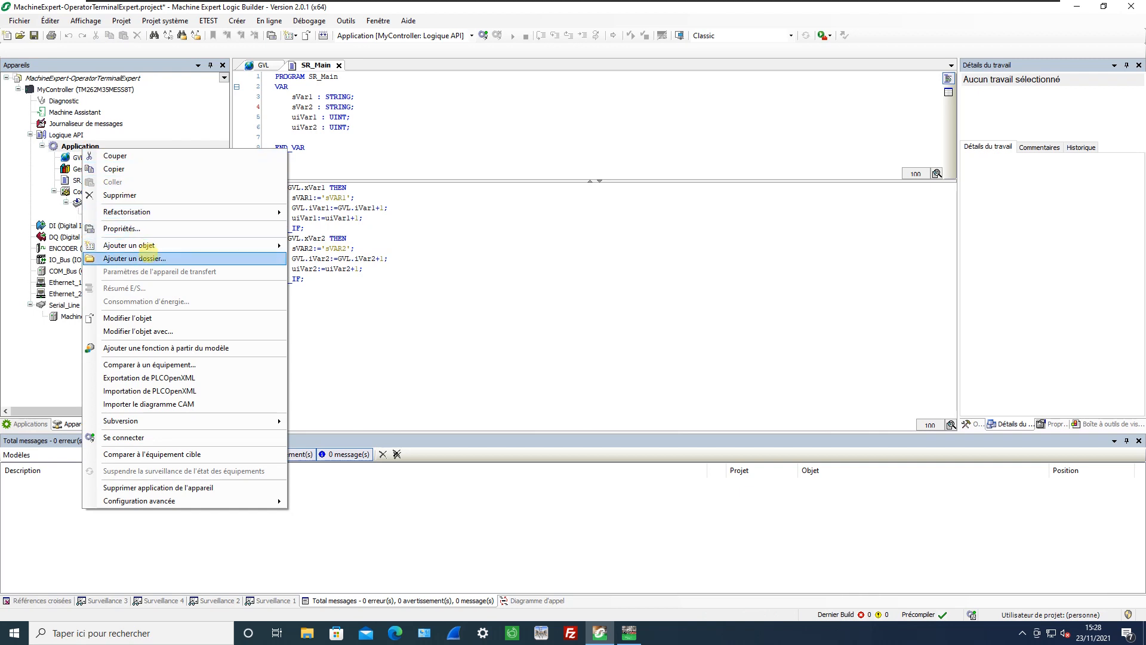
mouse_move(206, 248)
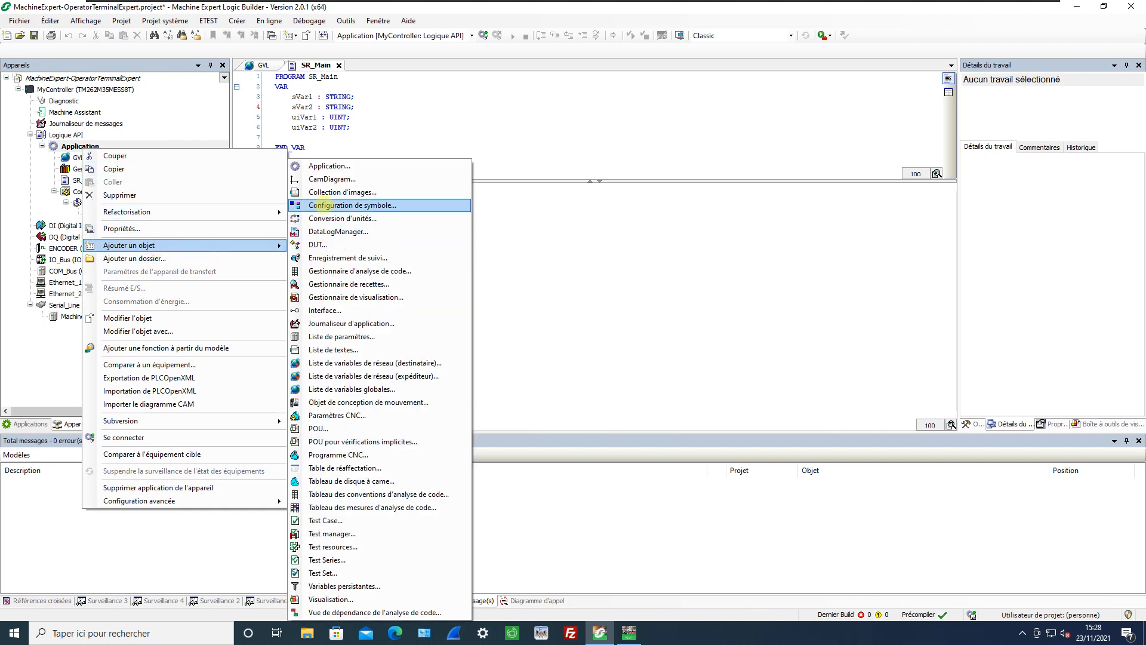
click(325, 205)
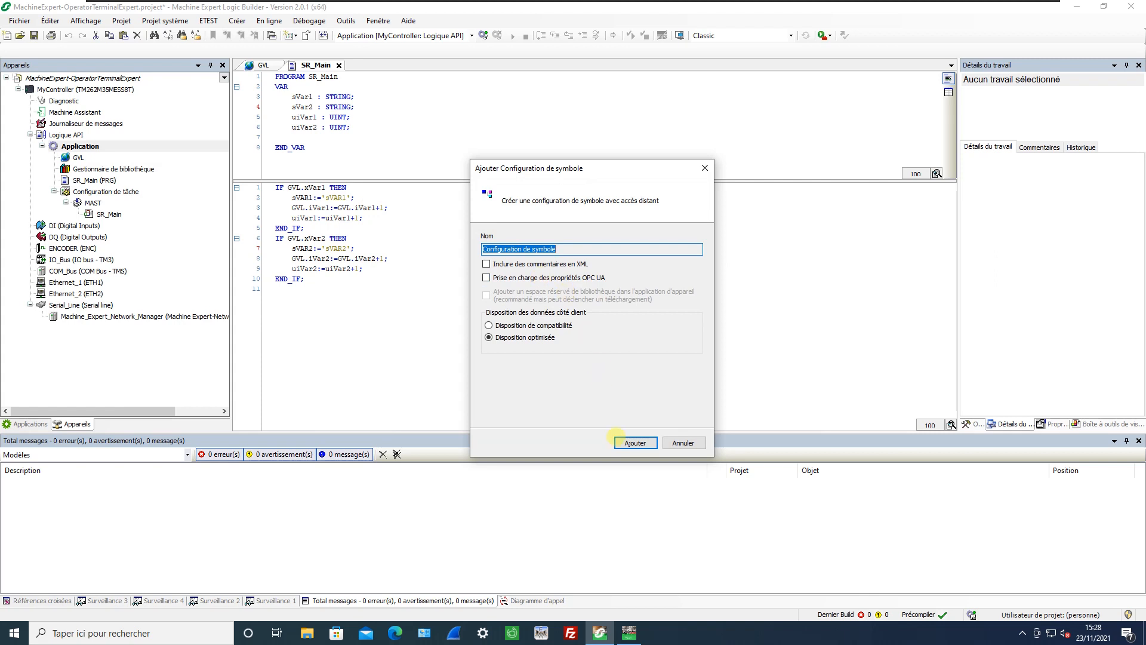
click(617, 441)
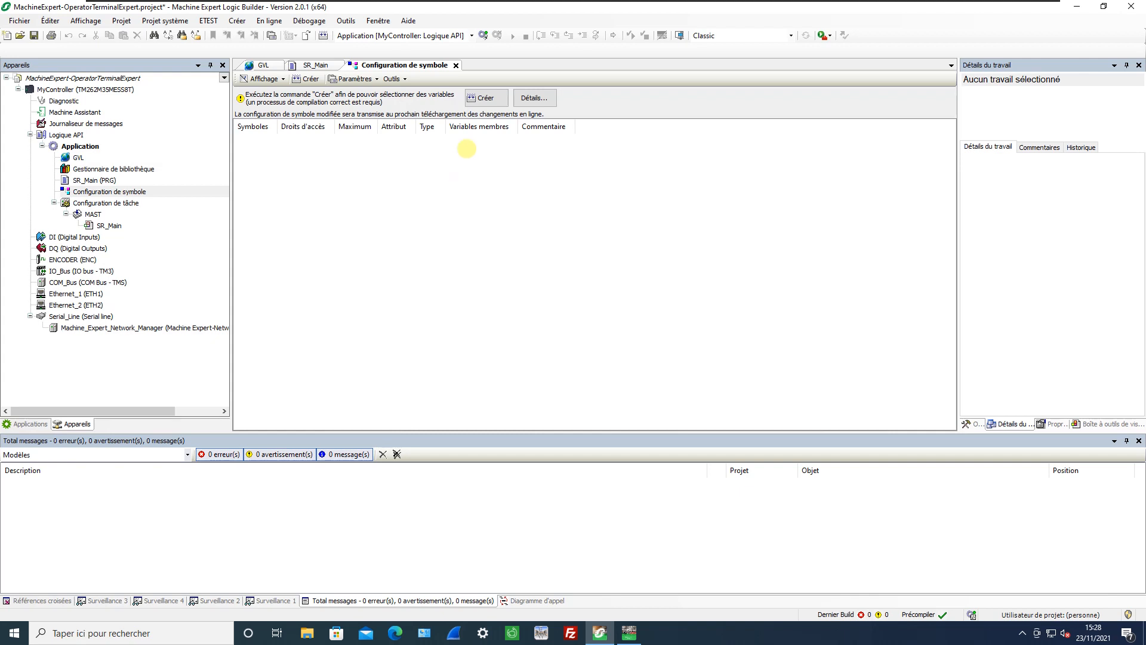
Step: Build the symbol list and enable all GVL and SR_Main variables for export
click(486, 98)
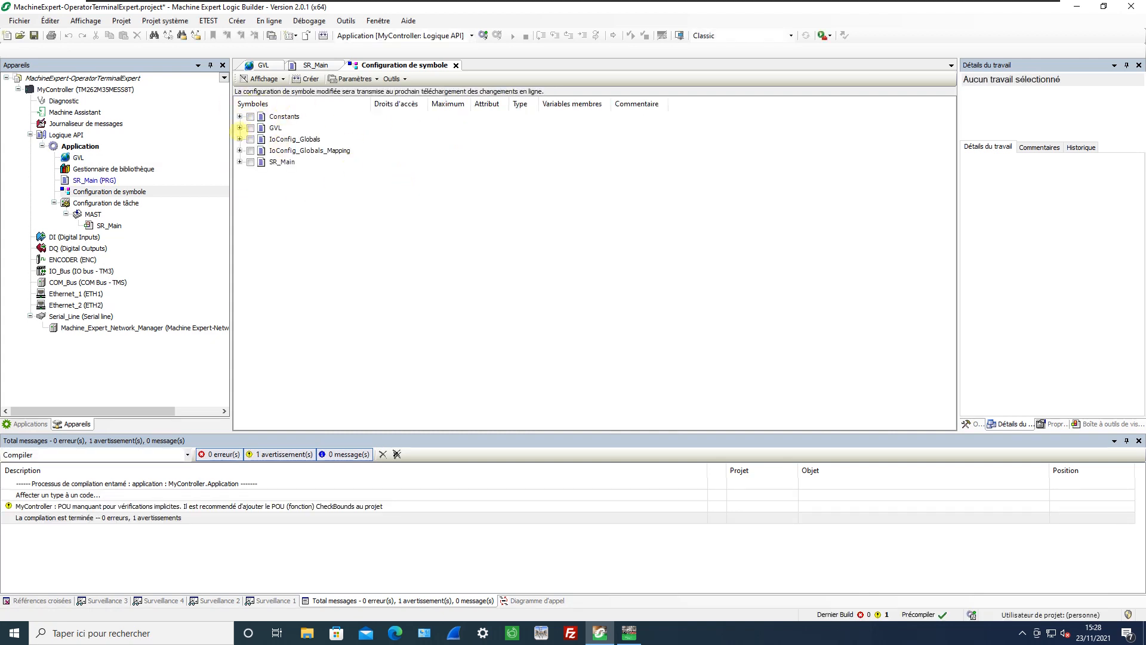
click(240, 161)
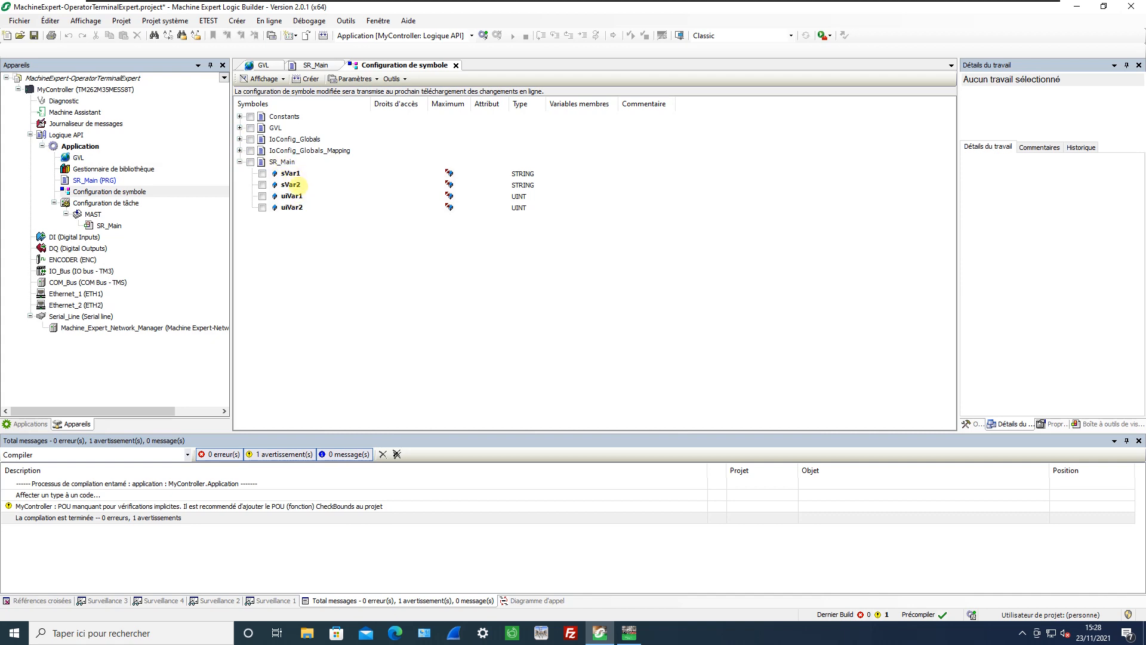
click(239, 128)
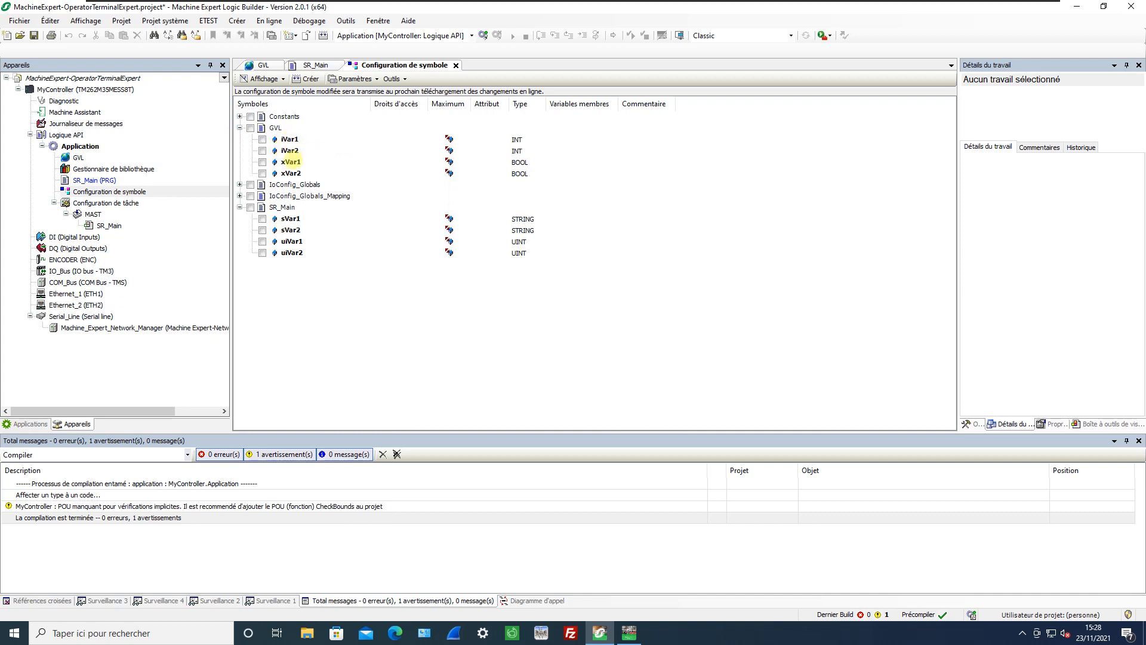
click(251, 128)
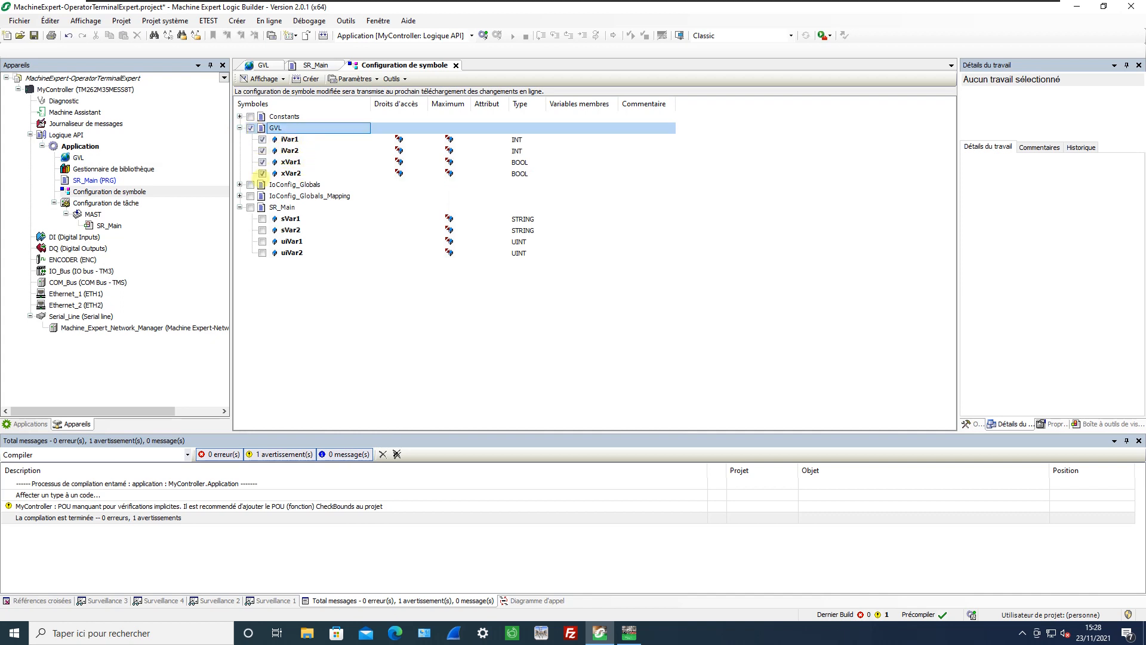
click(251, 207)
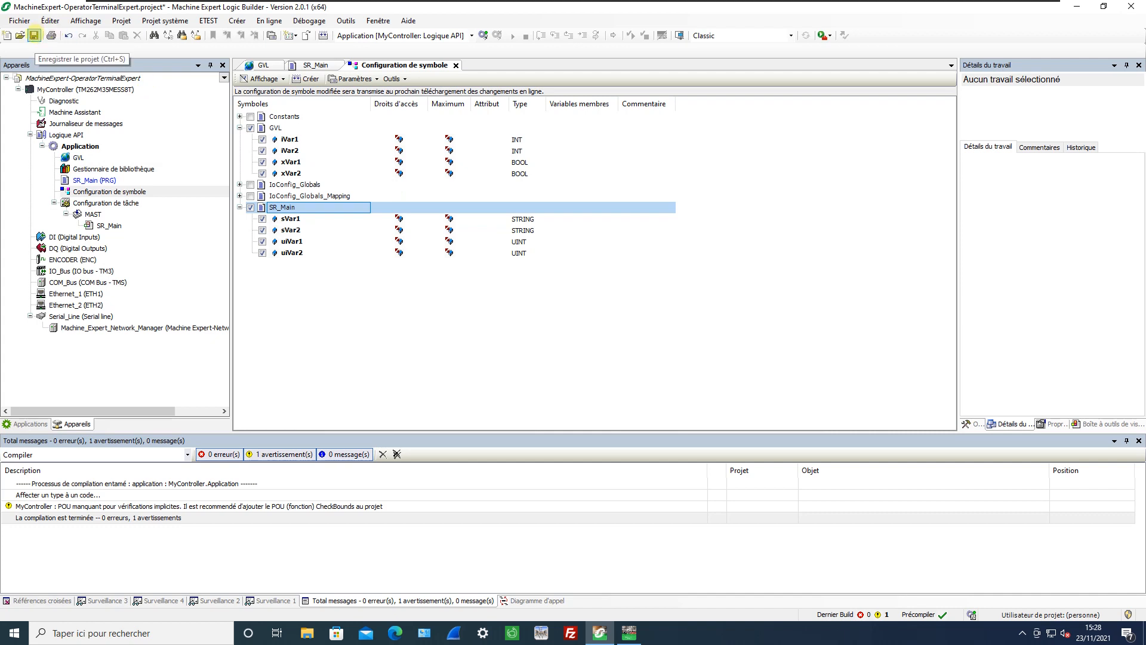
Step: Save the project and generate the application code to produce the symbol file
key(ctrl+s)
click(237, 20)
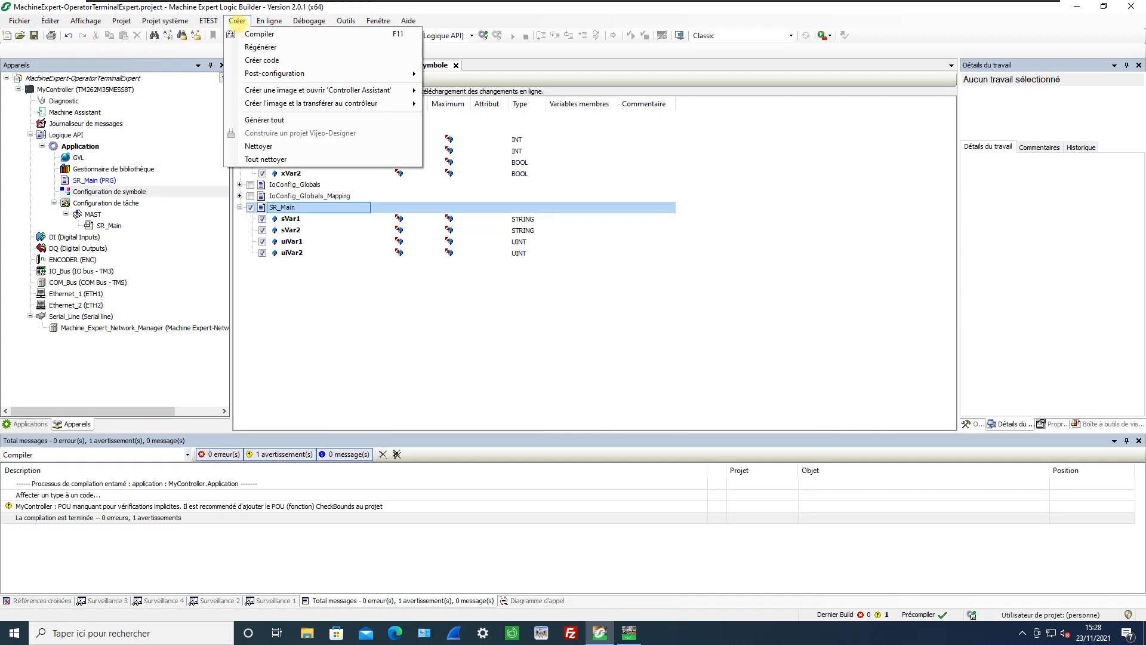
click(255, 59)
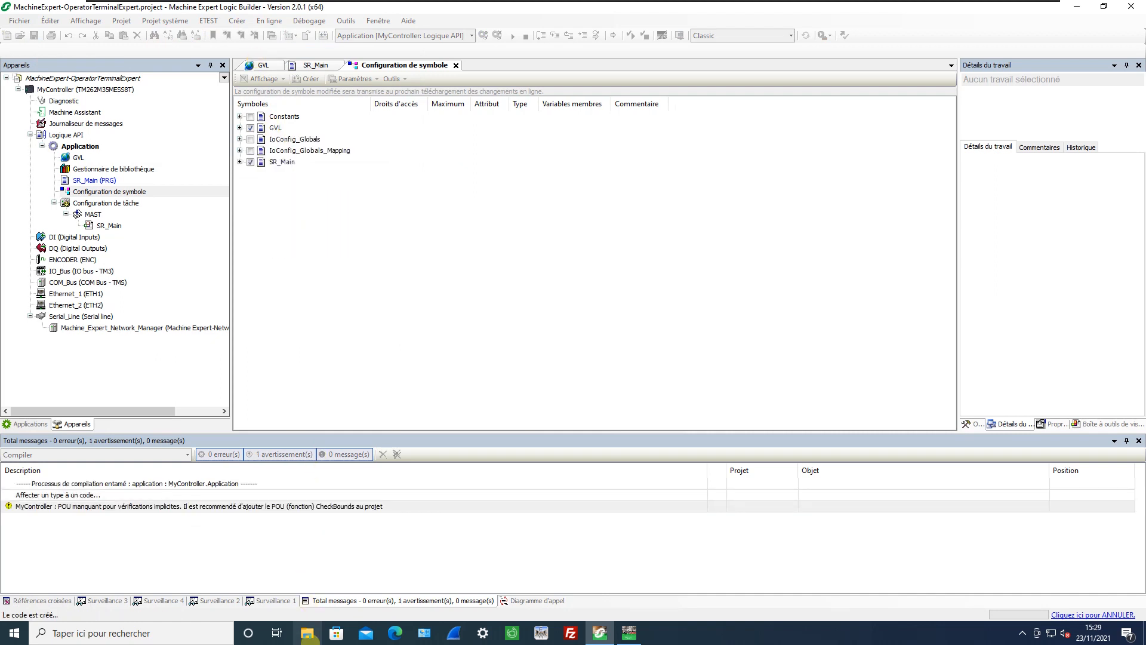
Step: Locate the exported symbol file MachineExpert-OperatorTerminalExpert.MyController.Application.xml in the ME-OTE project folder in File Explorer
key(super+e)
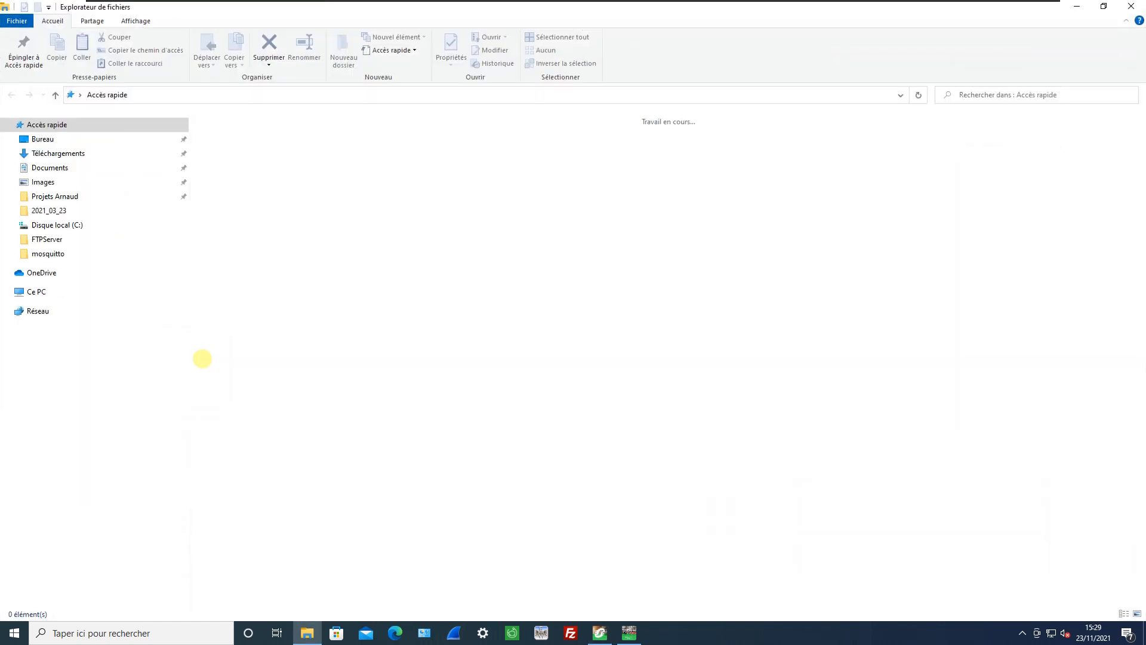
click(55, 196)
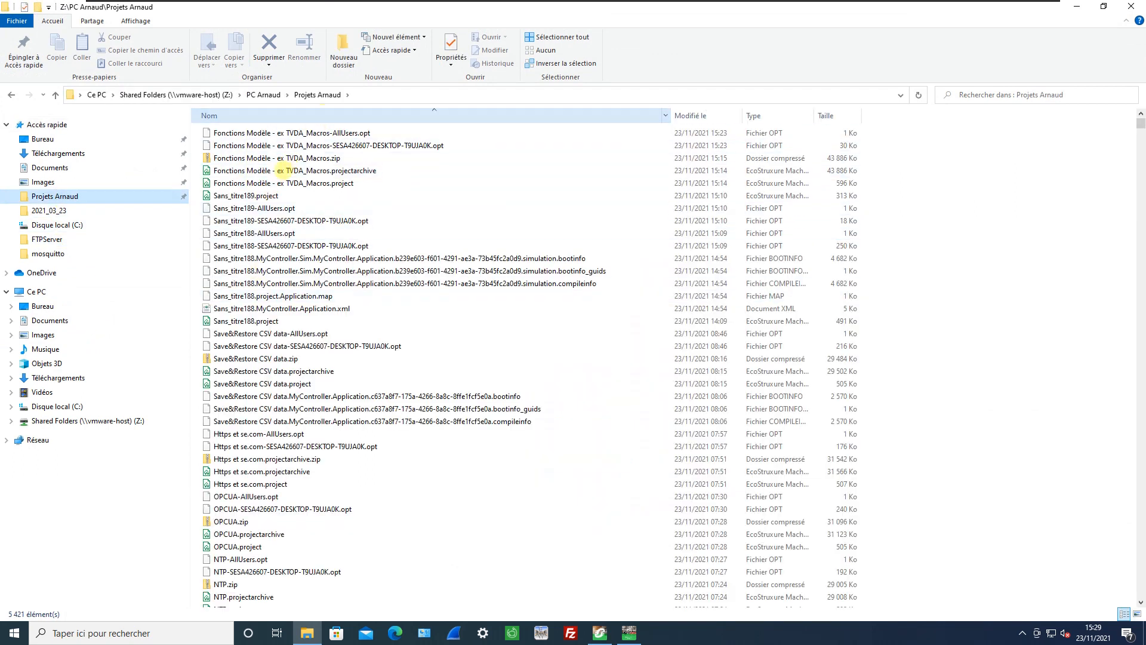
click(293, 115)
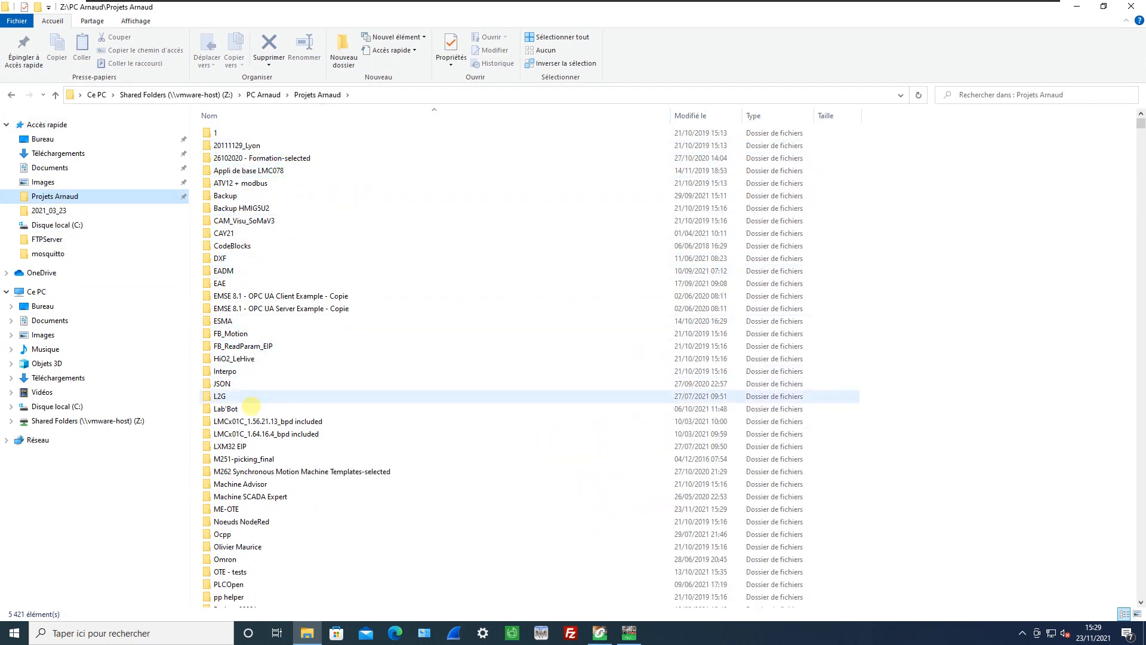
double_click(226, 509)
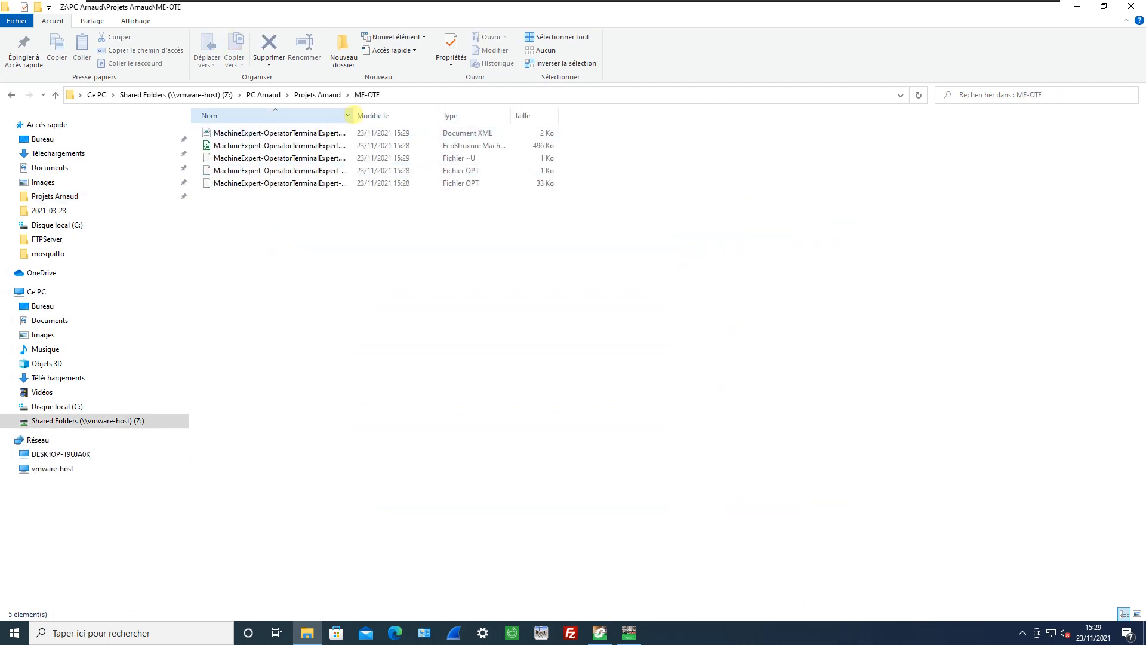
double_click(352, 116)
click(408, 132)
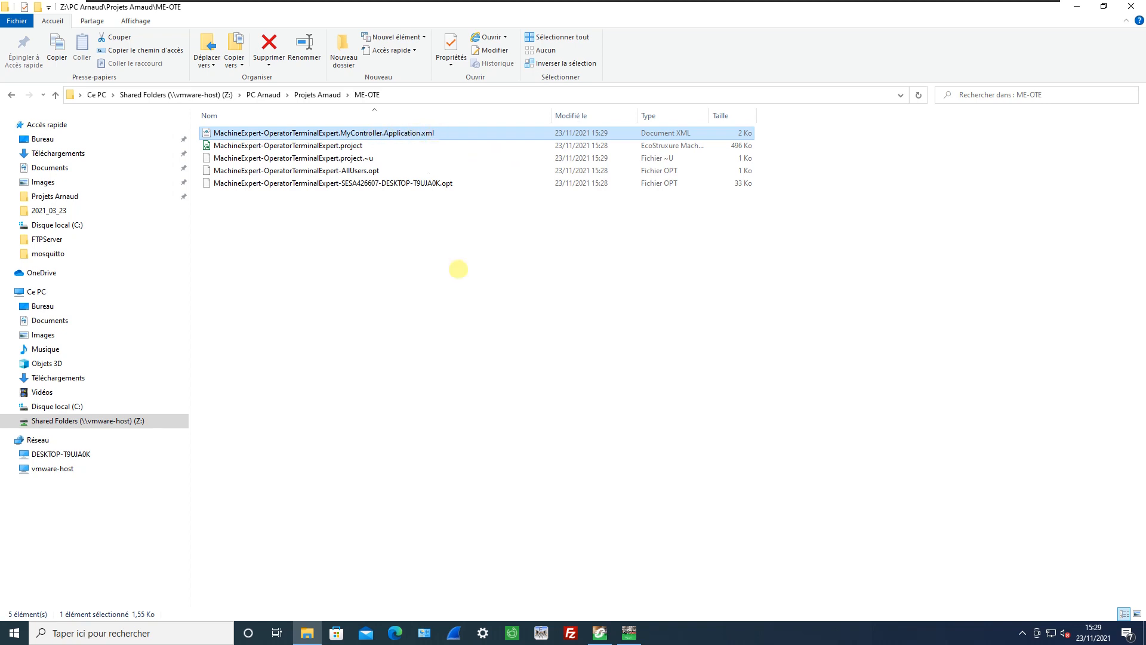
Step: Switch to EcoStruxure Operator Terminal Expert, create a new project and open Target01 in the system architecture
click(629, 633)
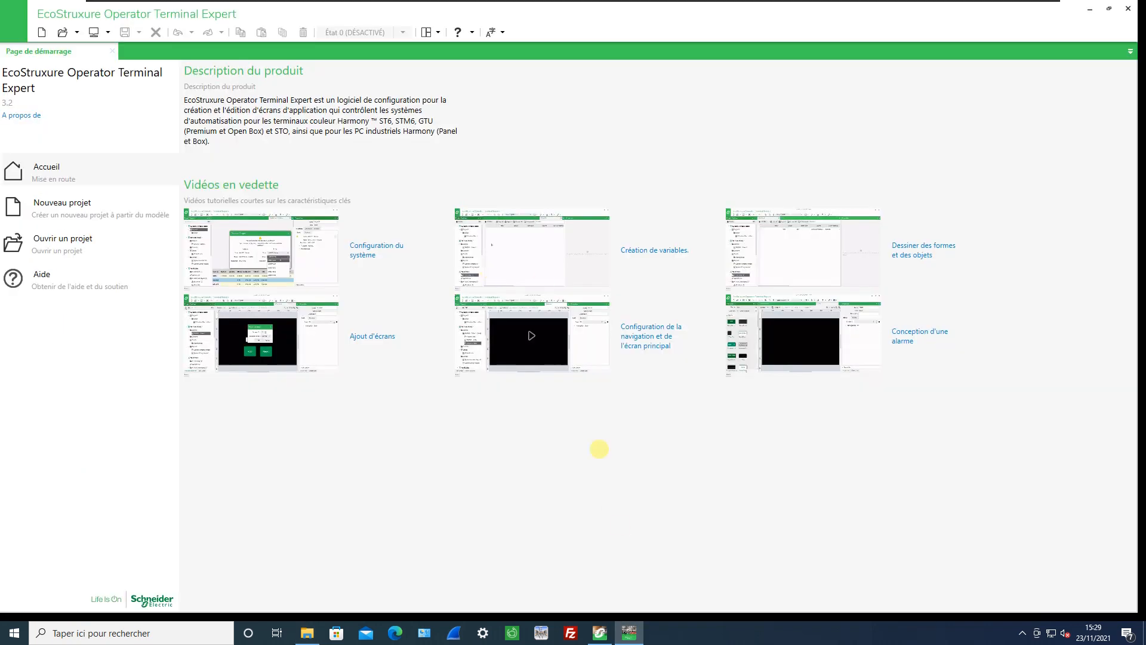
click(629, 636)
click(601, 634)
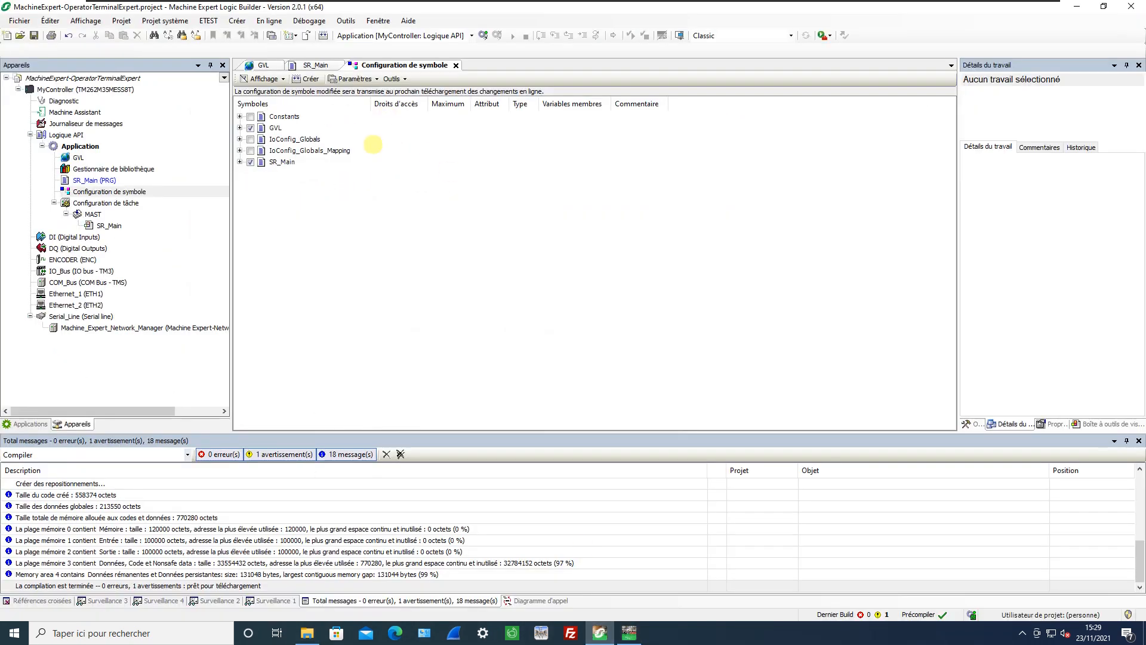
mouse_move(630, 632)
click(603, 540)
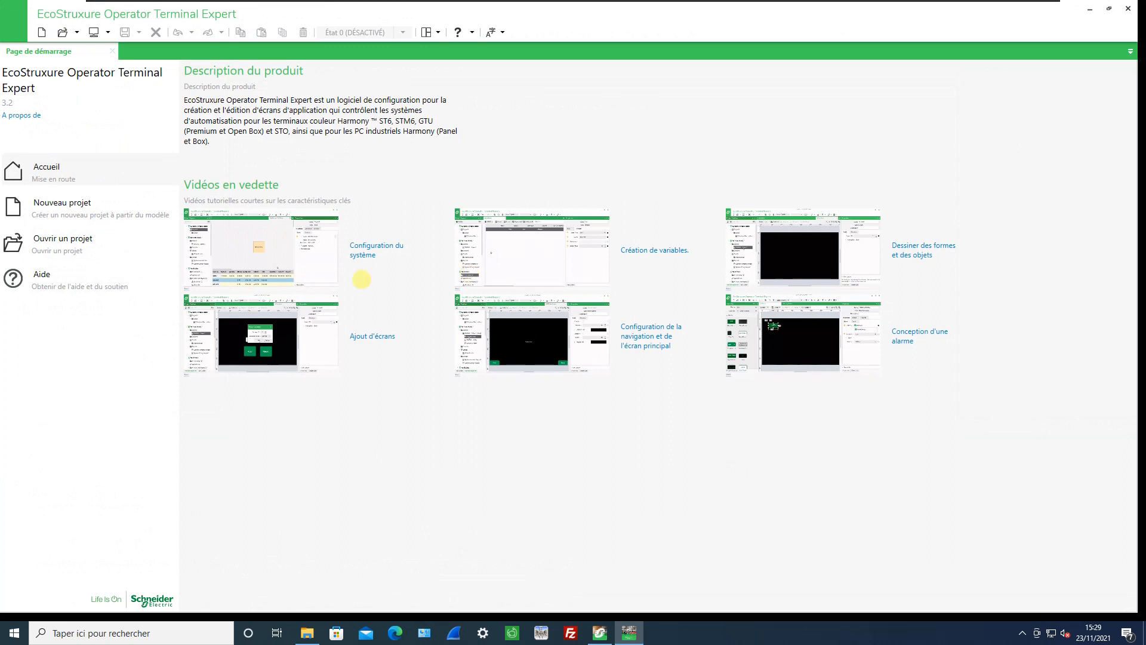
click(84, 201)
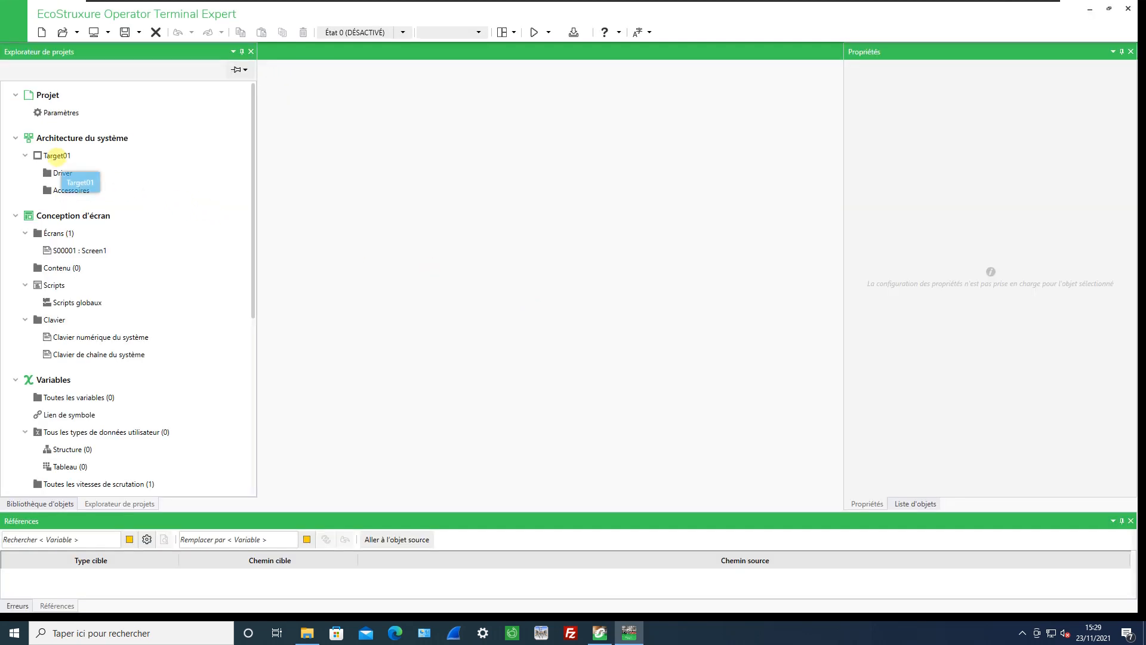
click(56, 156)
double_click(57, 156)
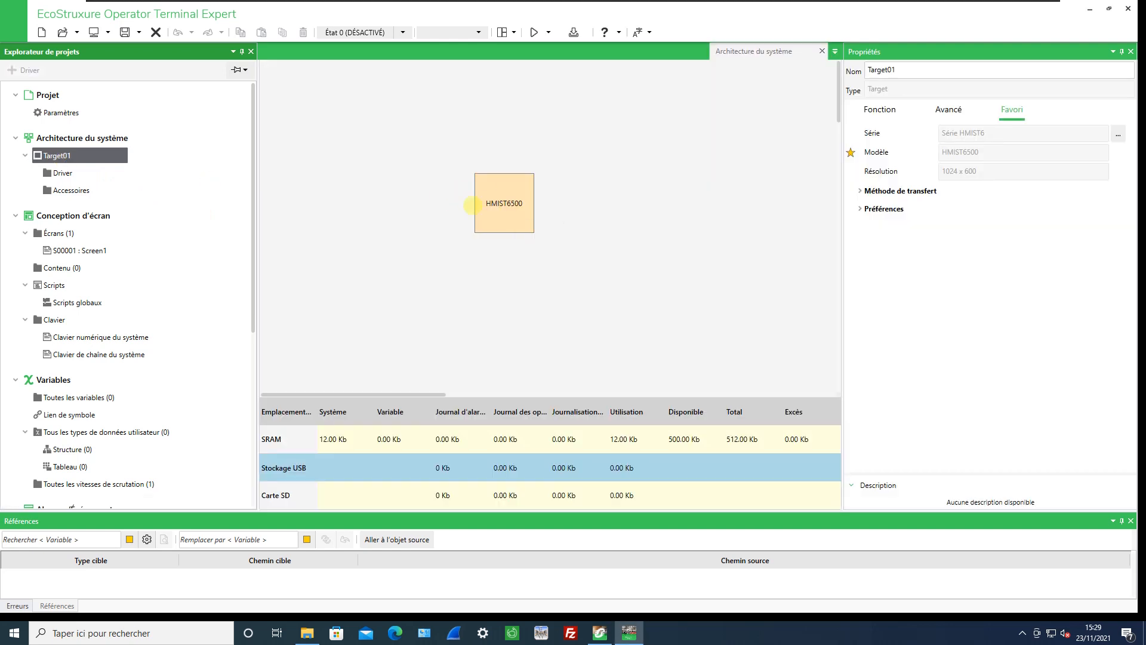
Step: Add the Schneider Electric Machine Expert Network driver to Target01
click(62, 173)
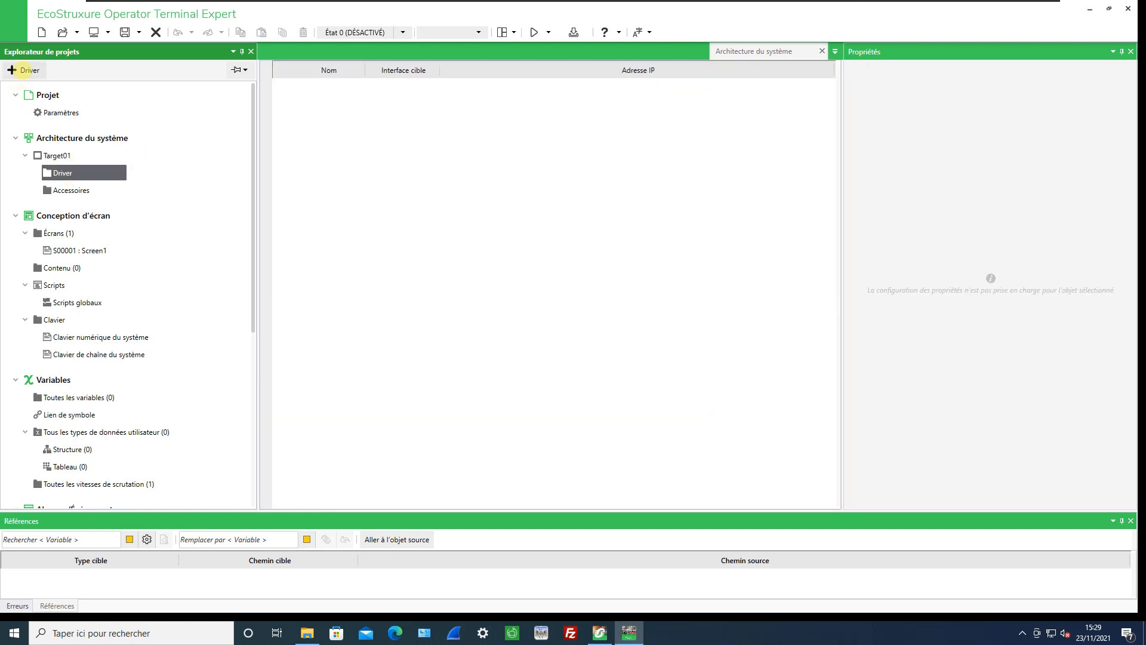
click(20, 69)
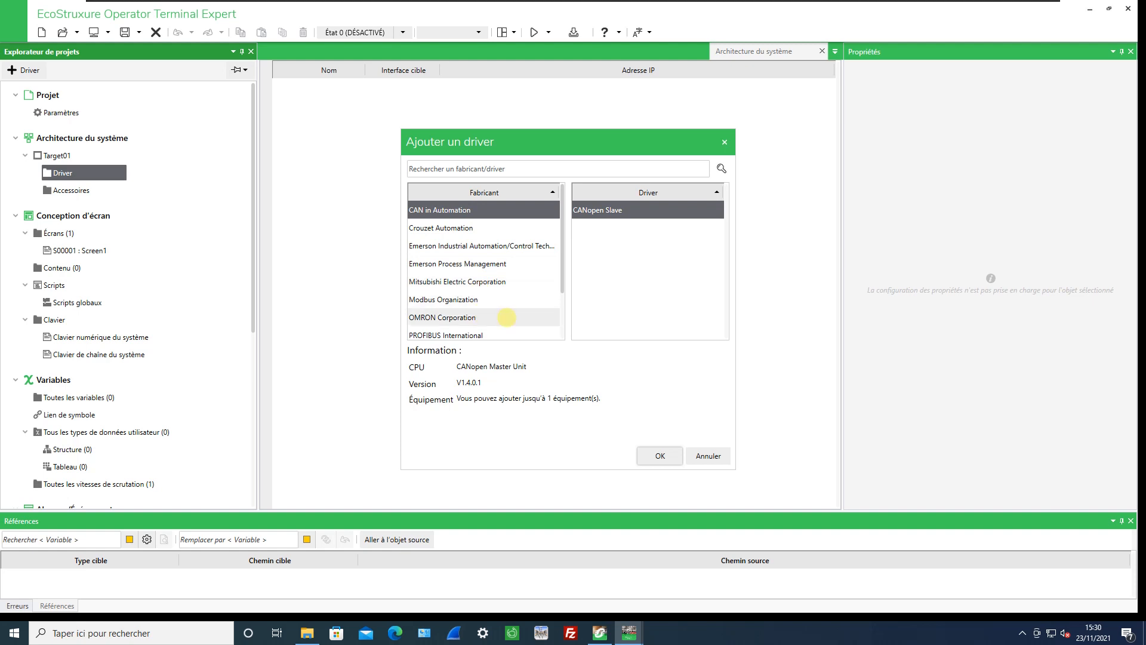
drag(563, 275, 560, 323)
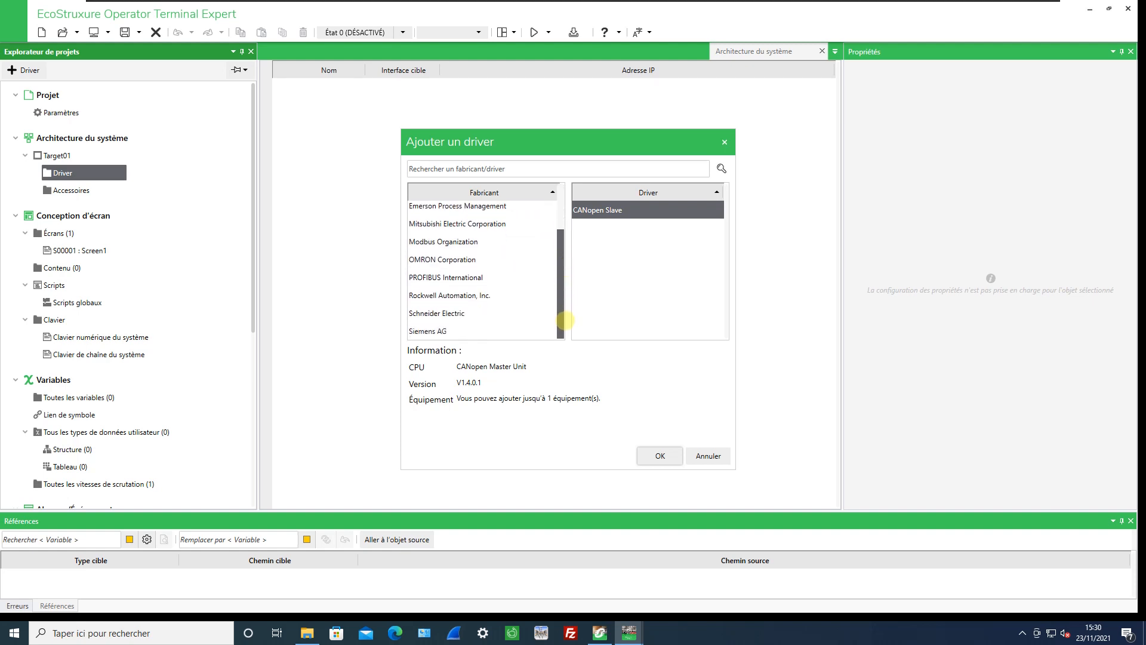
click(499, 313)
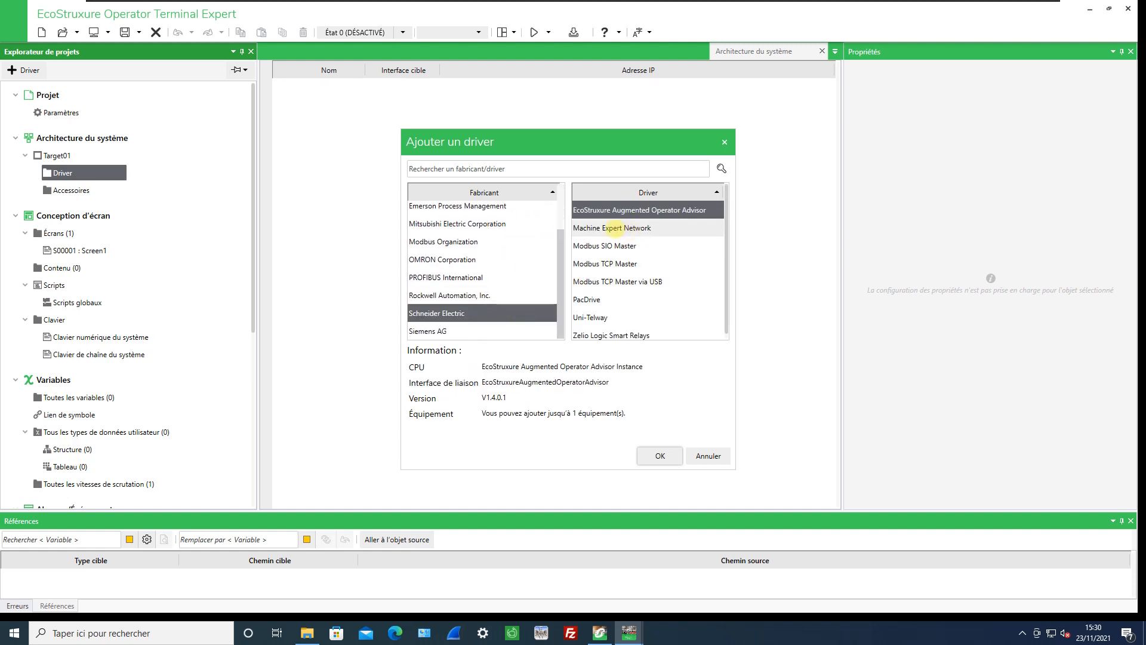
click(627, 227)
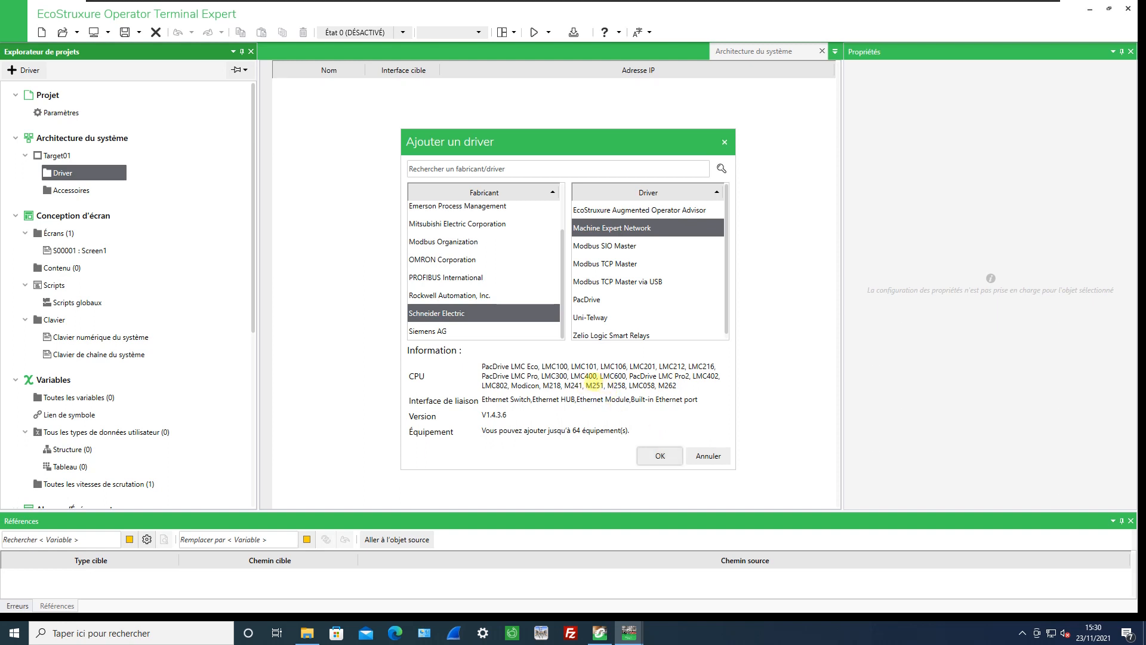
click(659, 456)
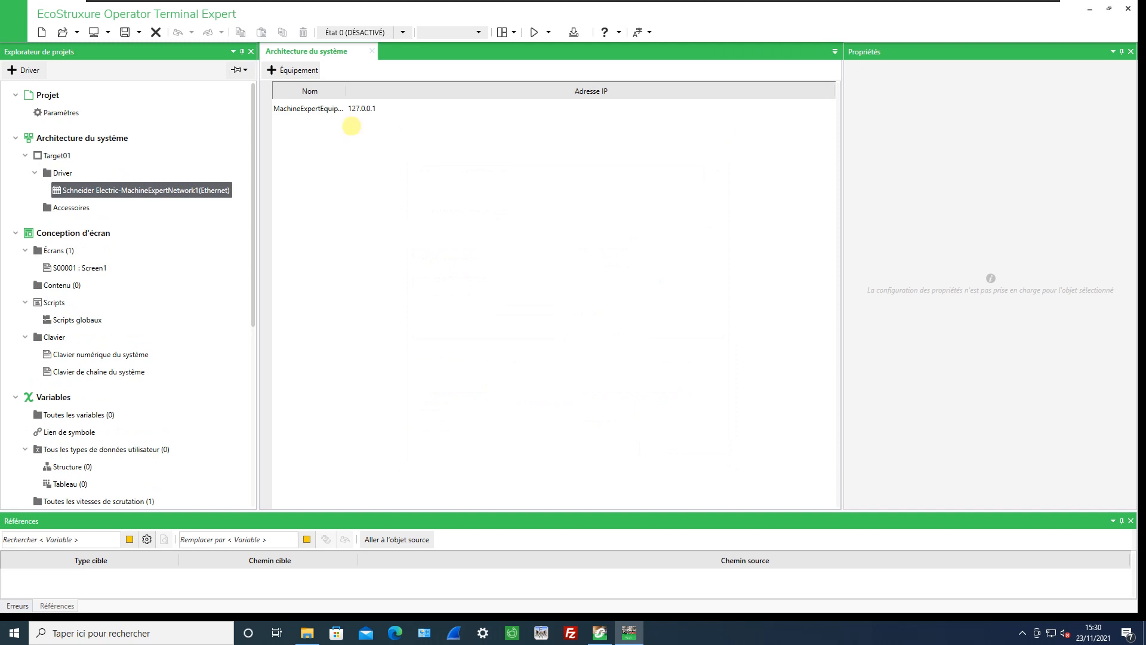
Step: Examine the equipment, gateway and security settings of the Machine Expert driver's equipment
click(362, 109)
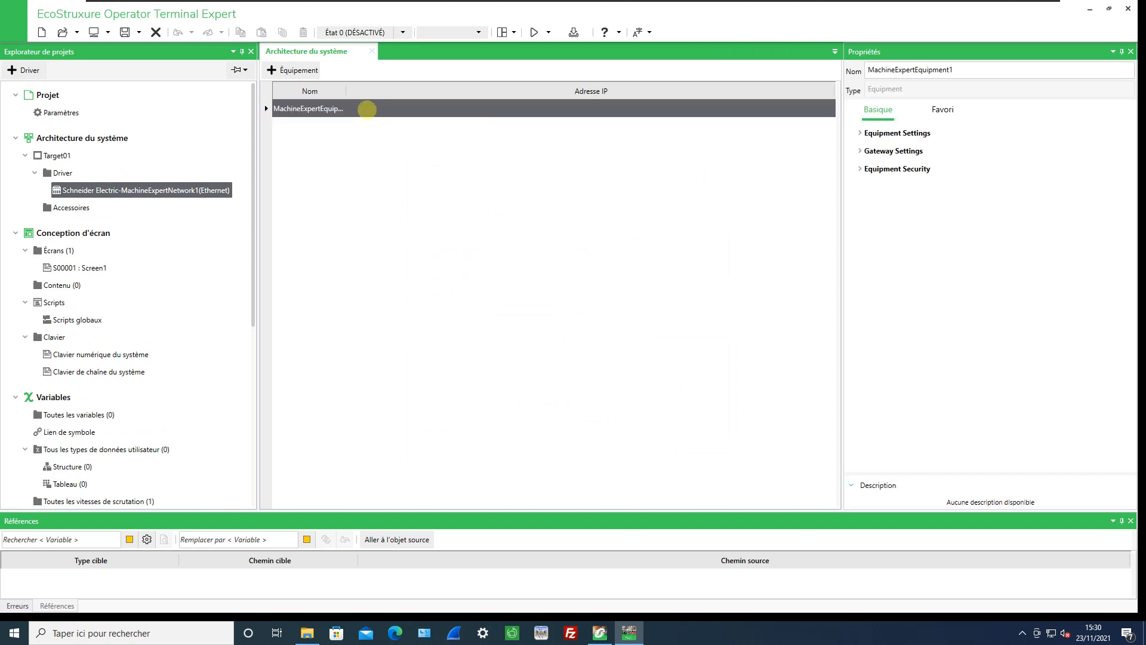
click(367, 110)
click(862, 169)
click(862, 133)
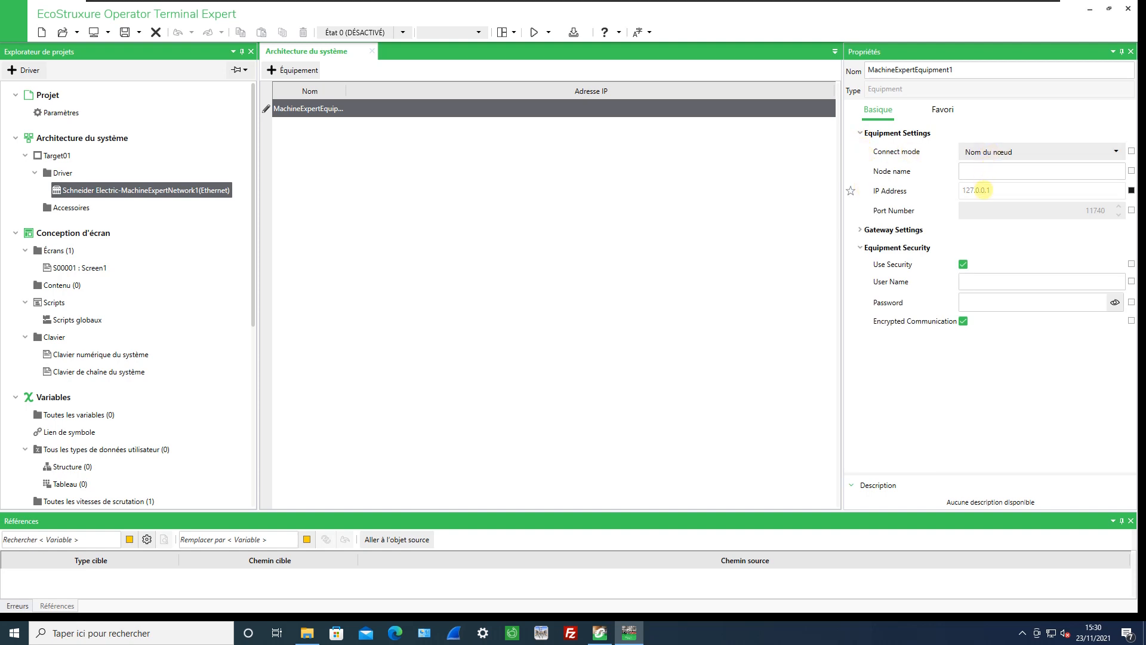
click(982, 190)
click(967, 172)
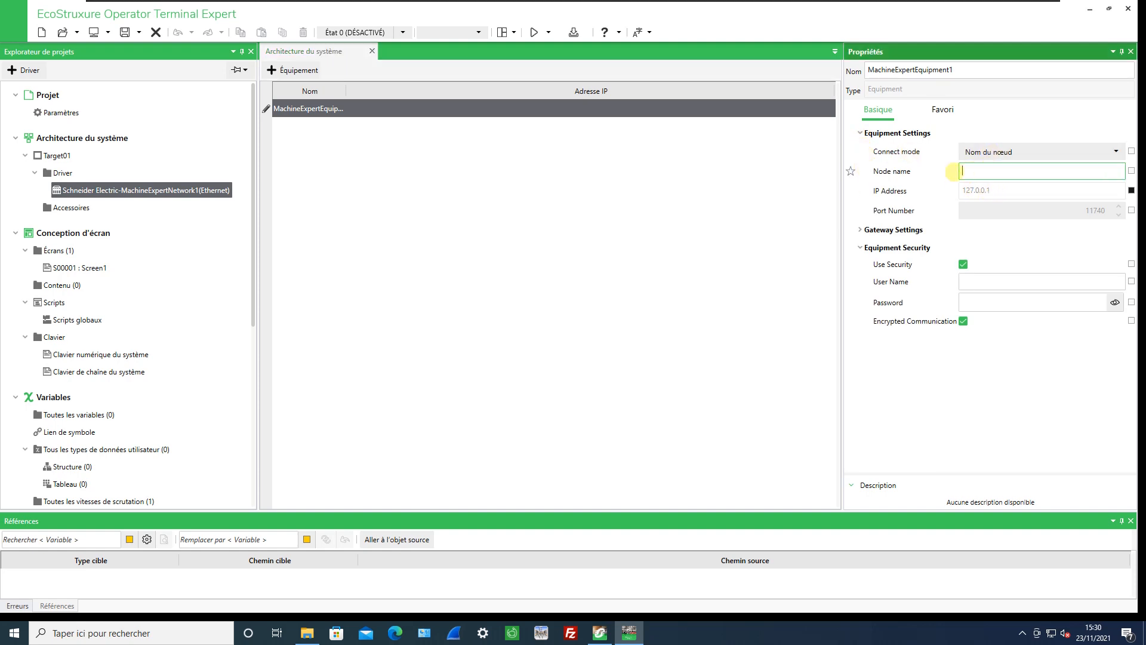
click(861, 230)
click(860, 230)
click(860, 247)
click(860, 133)
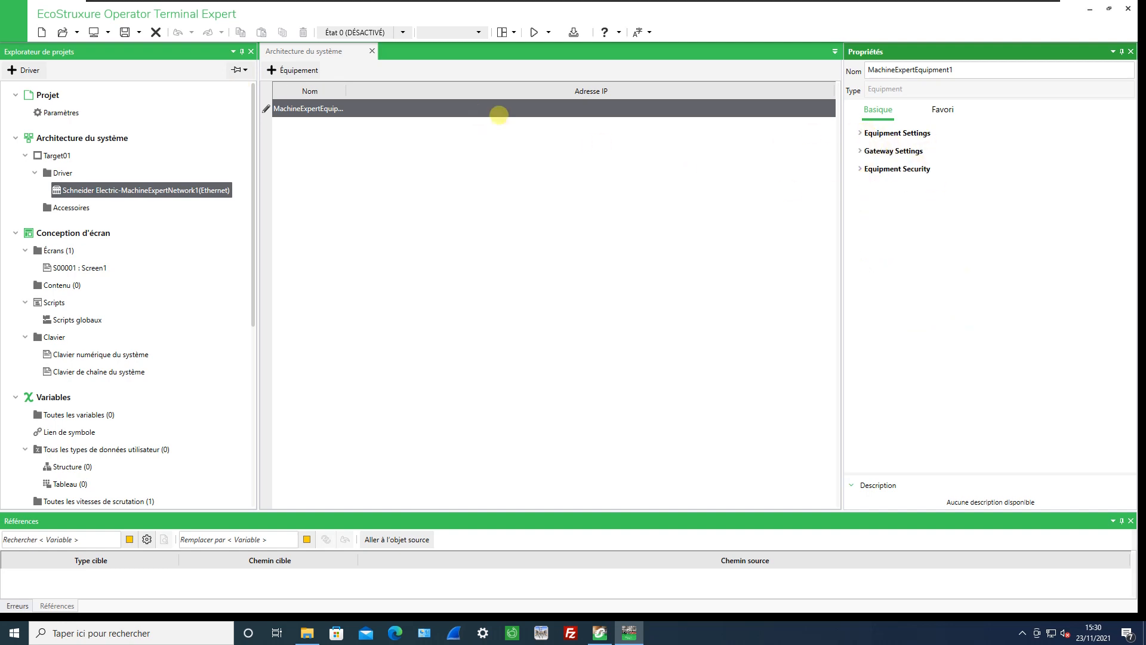
scroll(103, 303, down, 1)
click(84, 357)
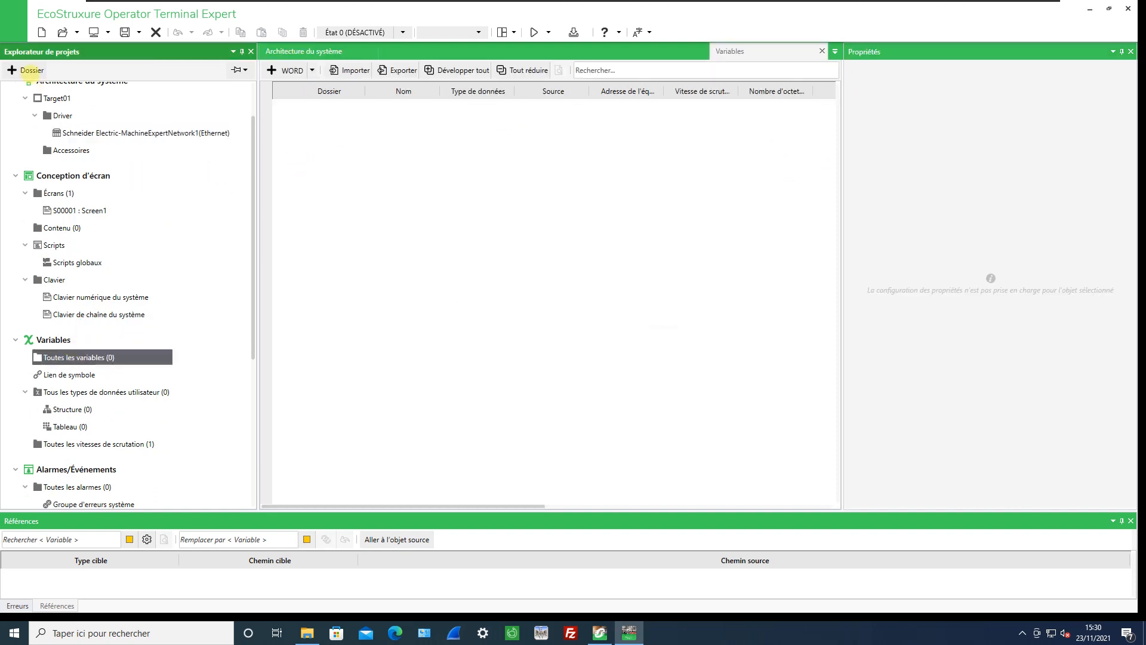
click(352, 70)
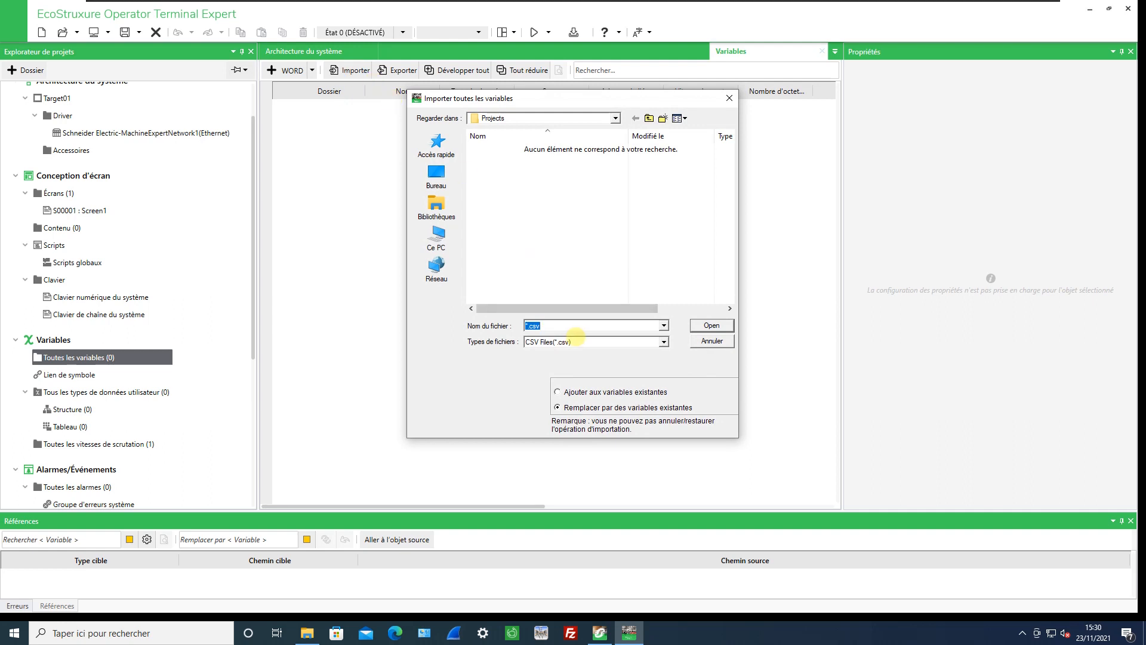
click(577, 341)
click(579, 341)
click(699, 340)
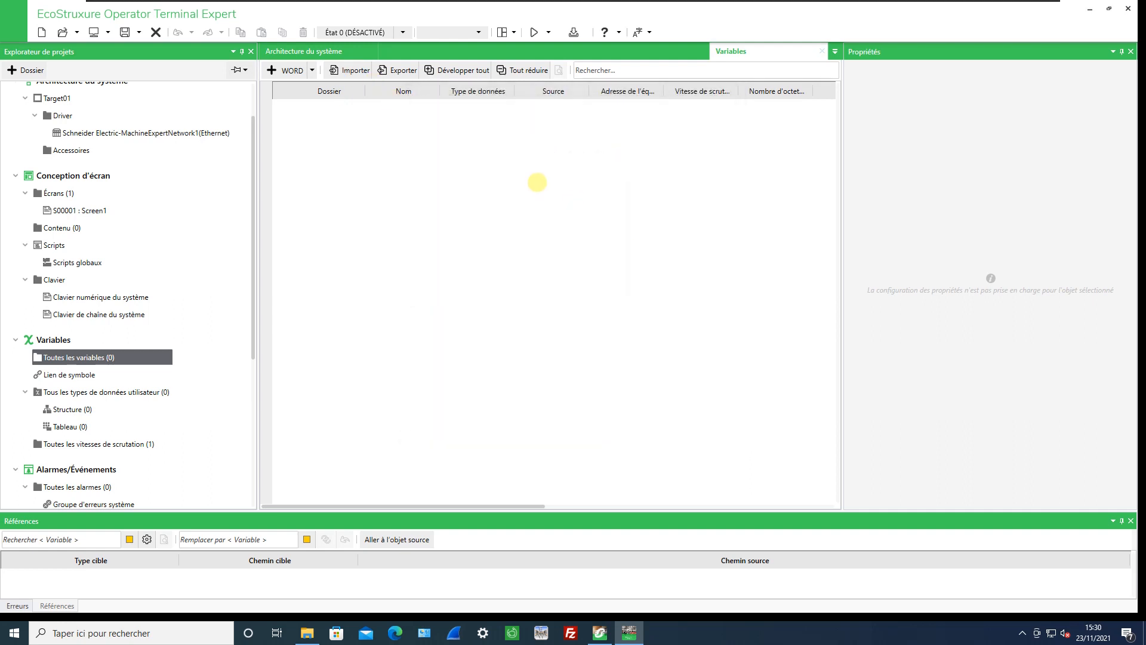
click(312, 69)
click(312, 70)
Step: Set up a symbol link import for MachineExpertEquipment1 with SoMachine Symbol File as the format
click(86, 374)
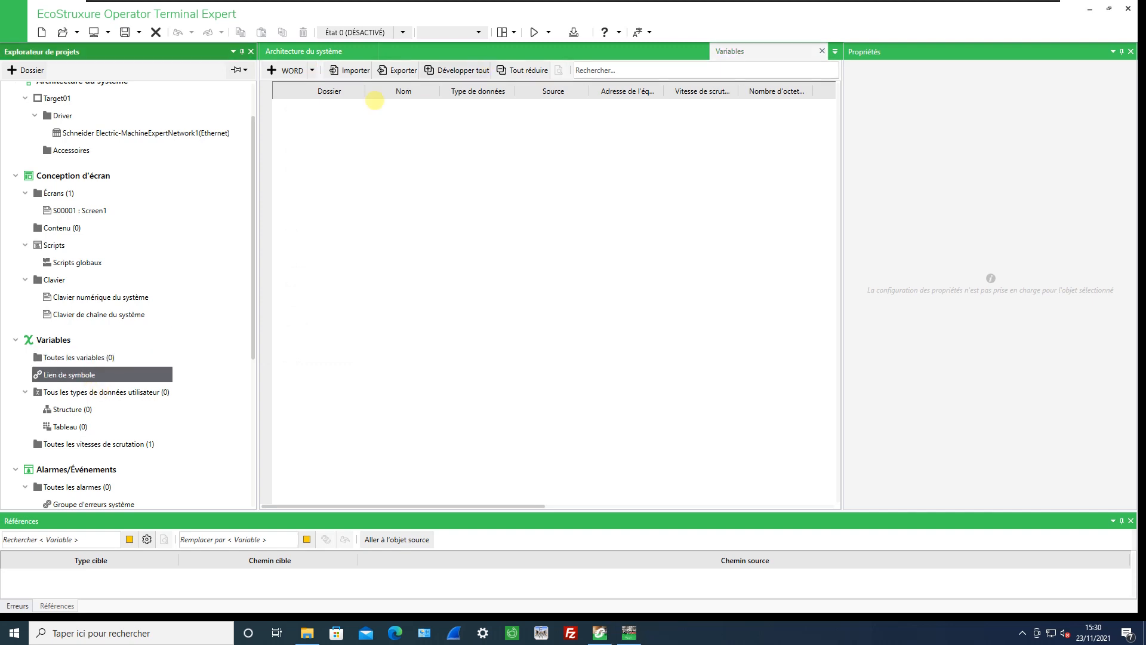
click(54, 70)
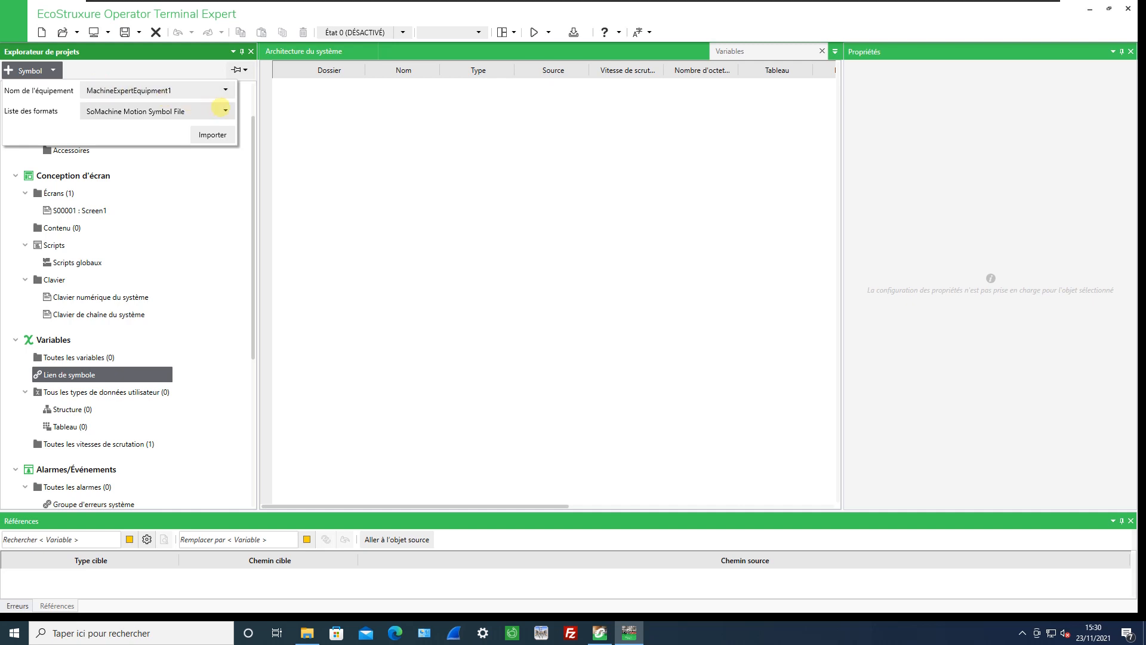
click(225, 110)
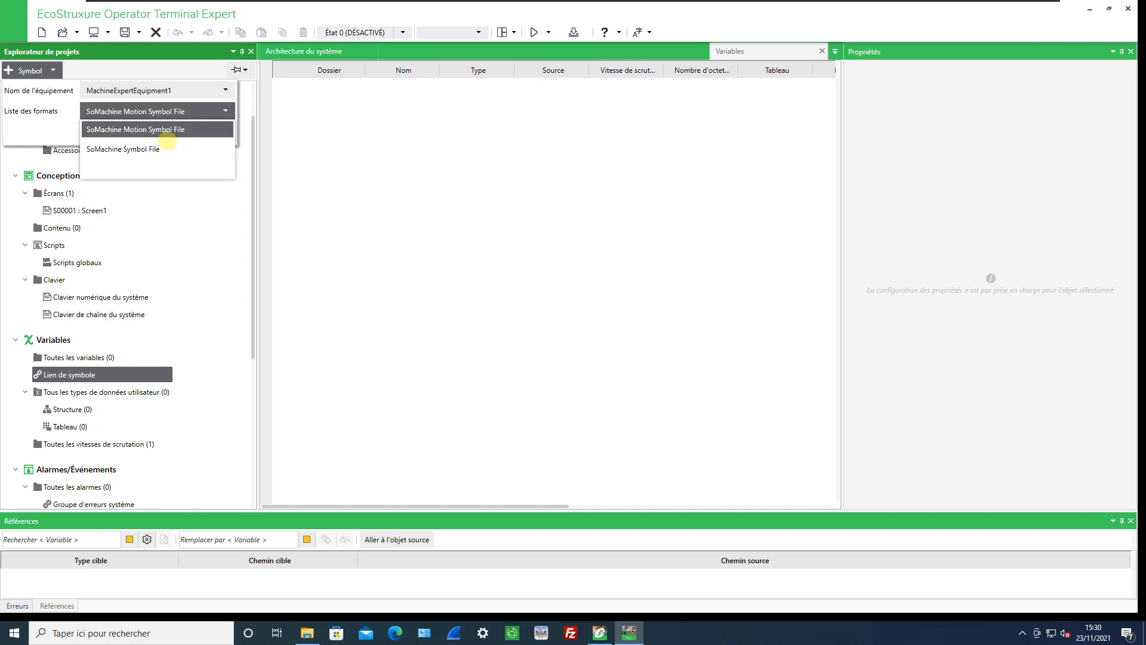
click(202, 111)
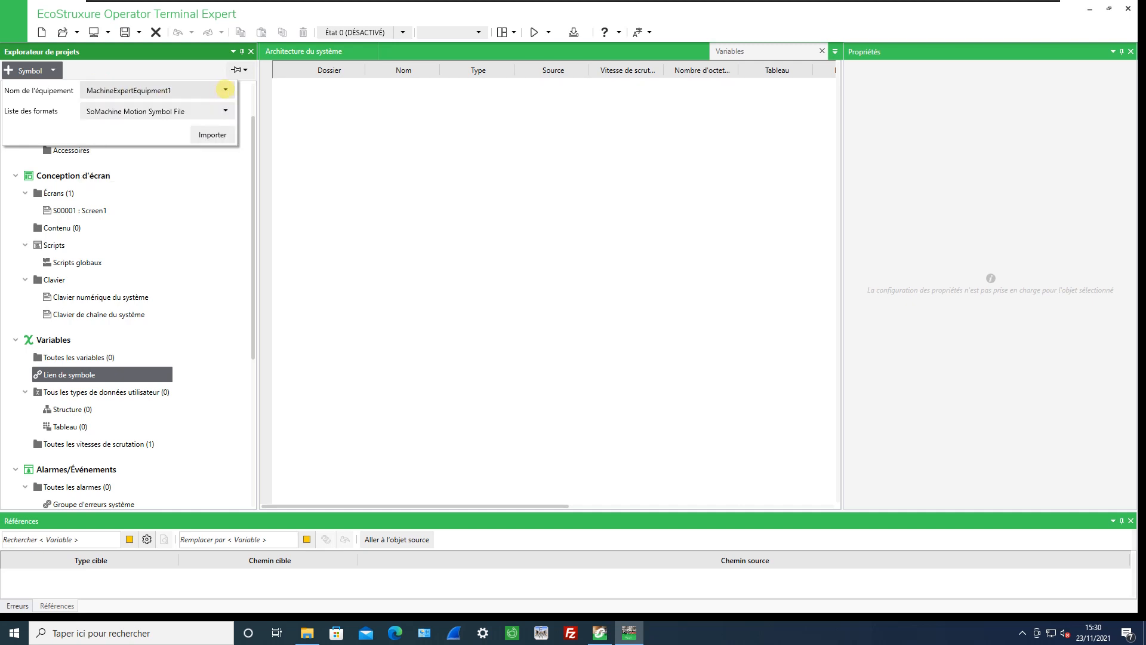
click(225, 89)
click(225, 106)
click(226, 110)
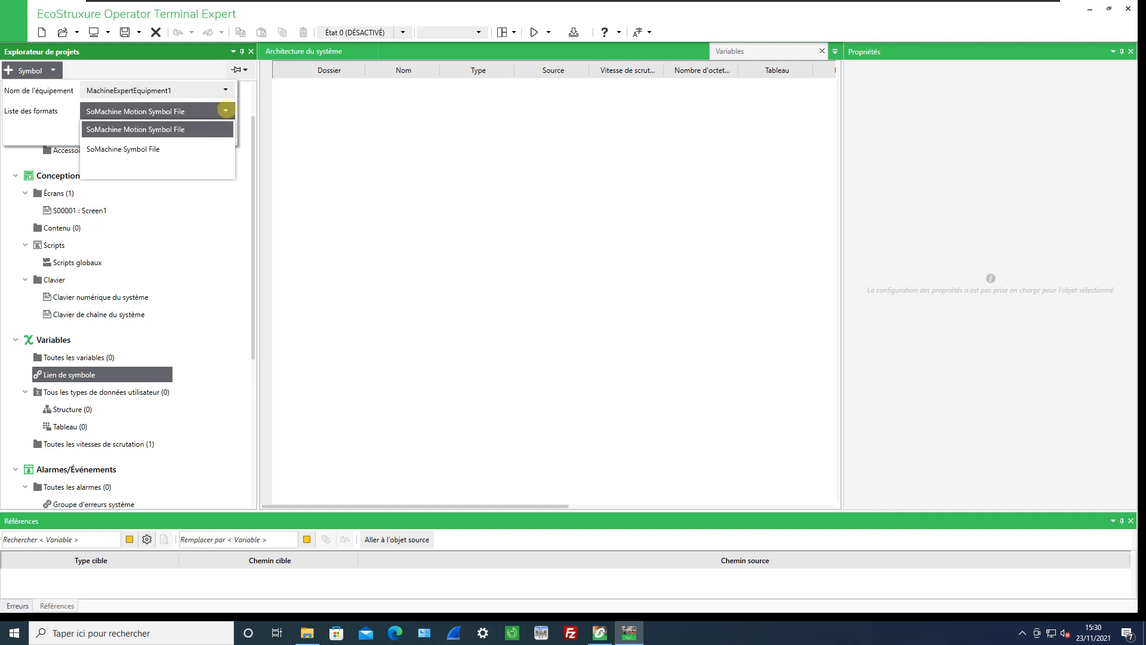
click(179, 148)
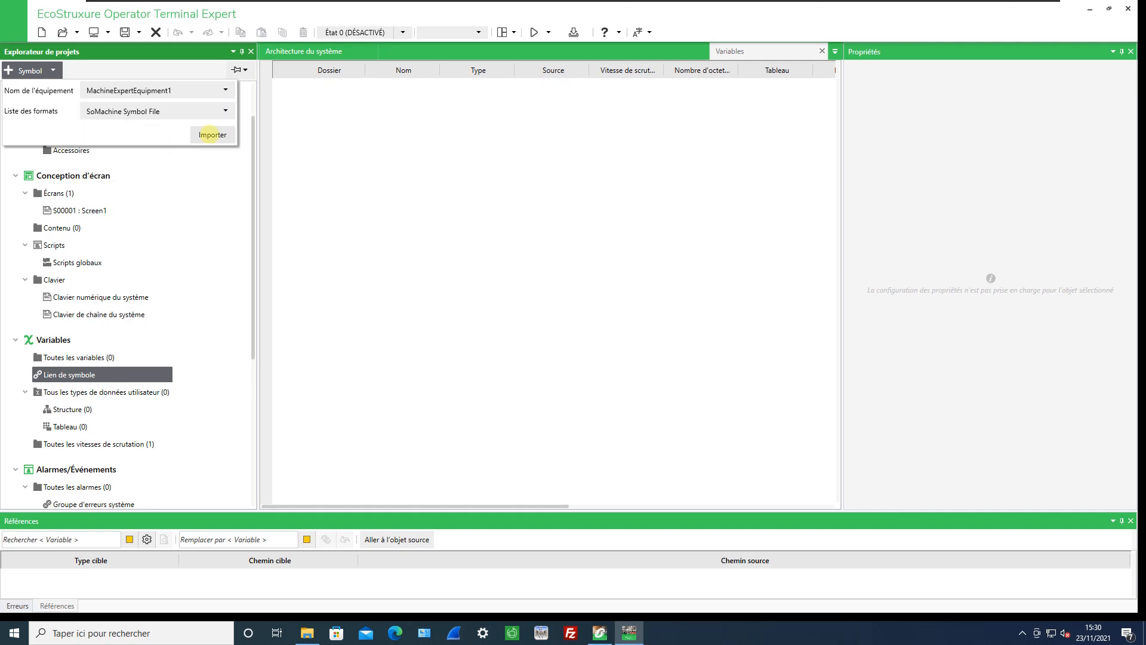
Step: Start the symbol import and browse to the personal projects folder on the Shared Folders (Z:) drive
click(211, 135)
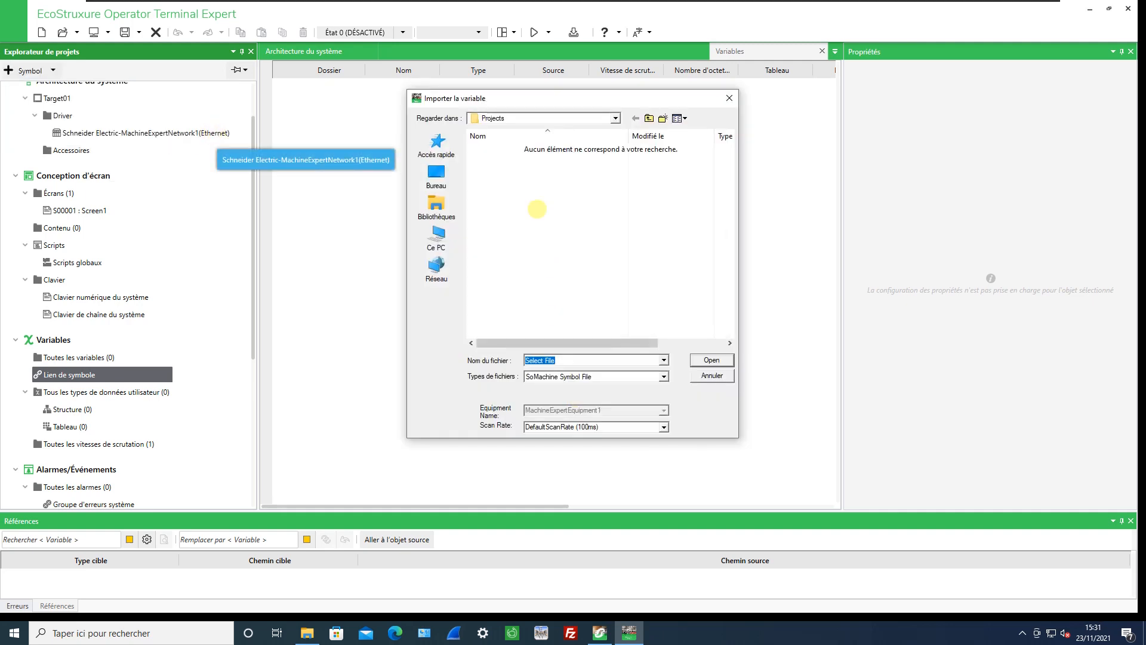
click(493, 118)
click(493, 118)
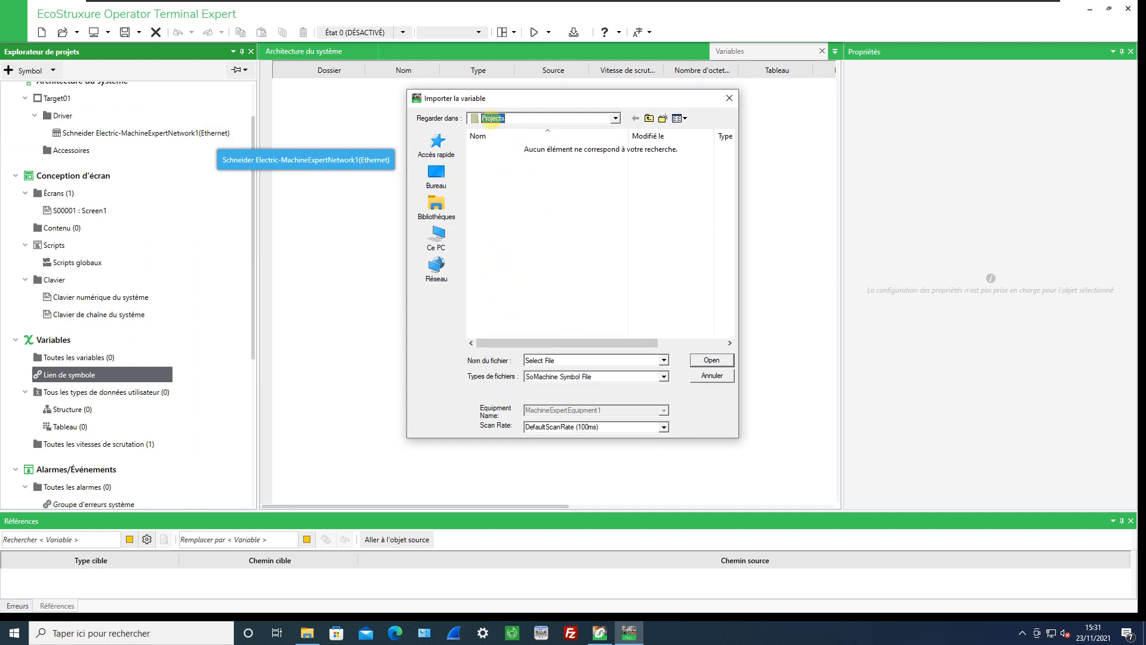
click(493, 117)
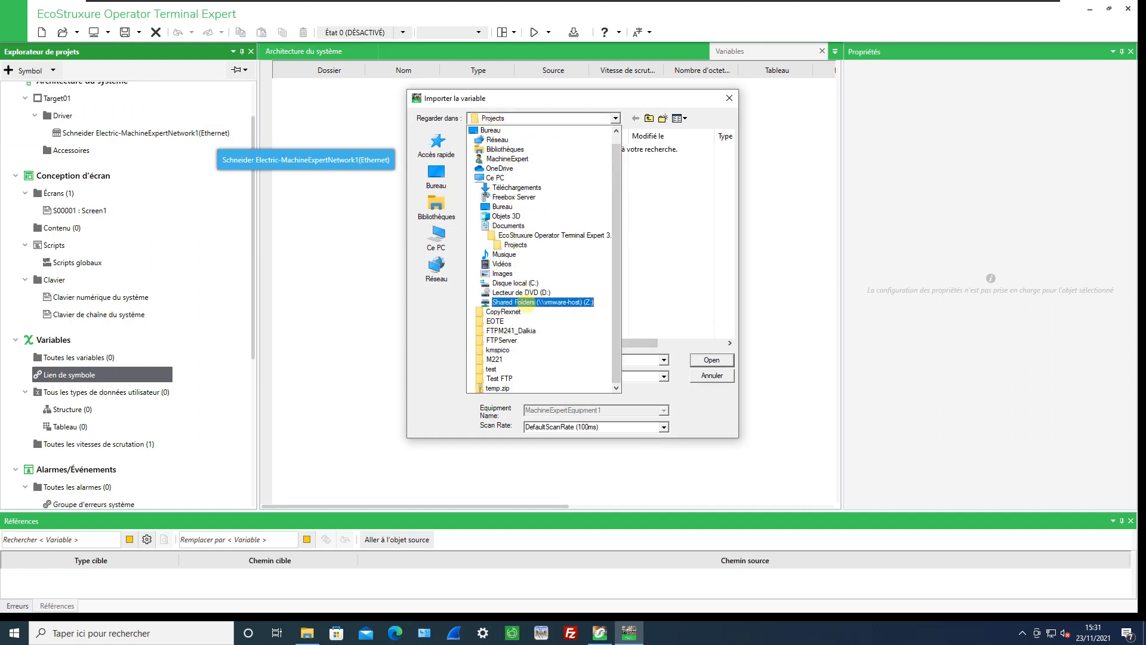
click(528, 305)
double_click(499, 154)
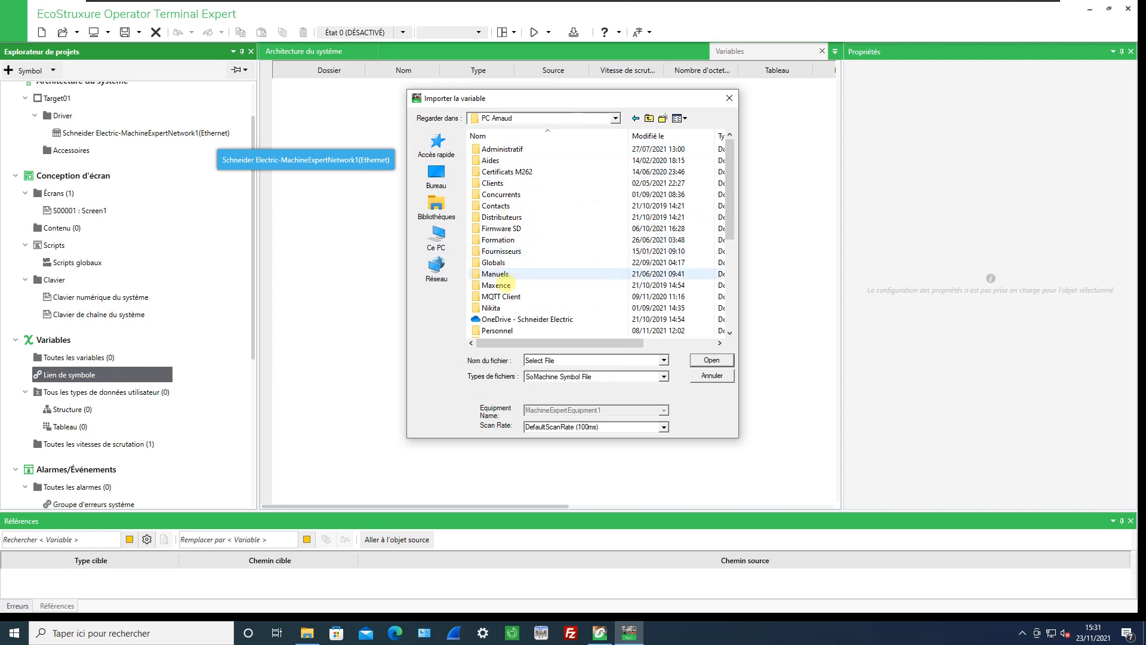
scroll(504, 316, down, 5)
double_click(504, 233)
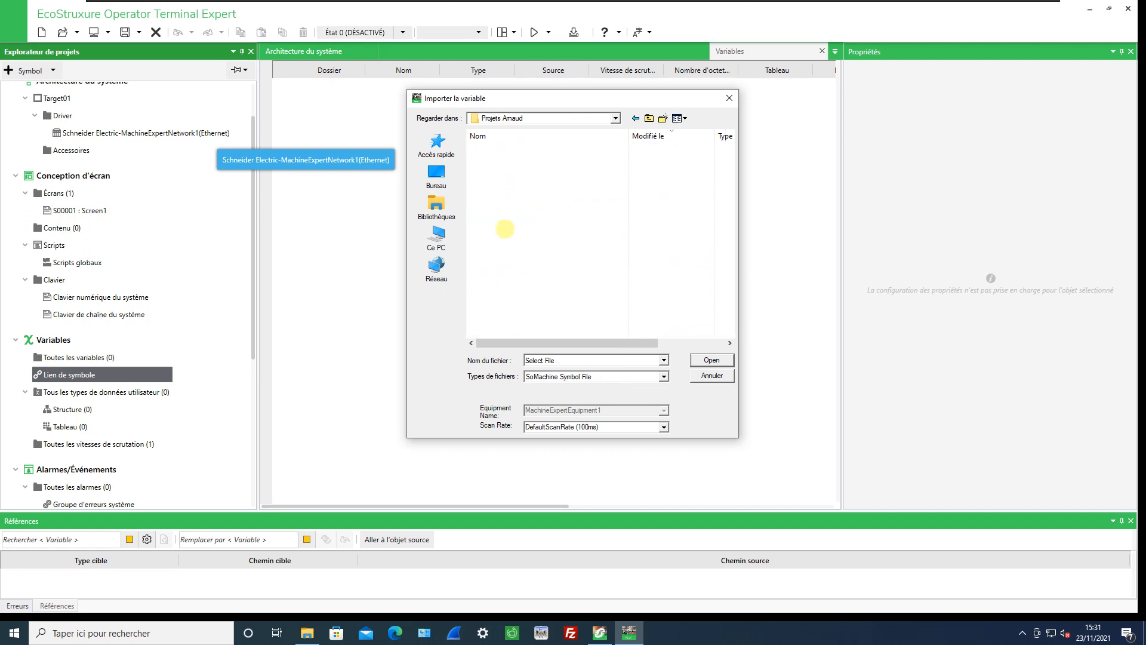
Step: Sort the folders by name, find the ME-OTE folder and import its MachineExpert-OperatorTerminalExpert symbol file
click(516, 138)
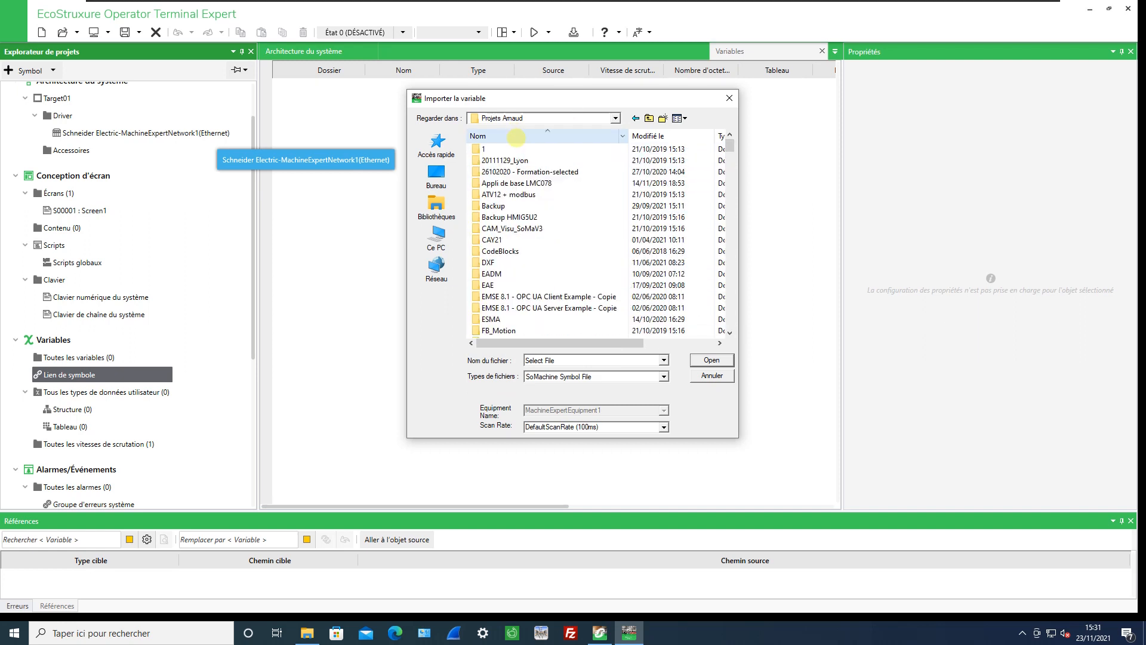
scroll(508, 247, down, 4)
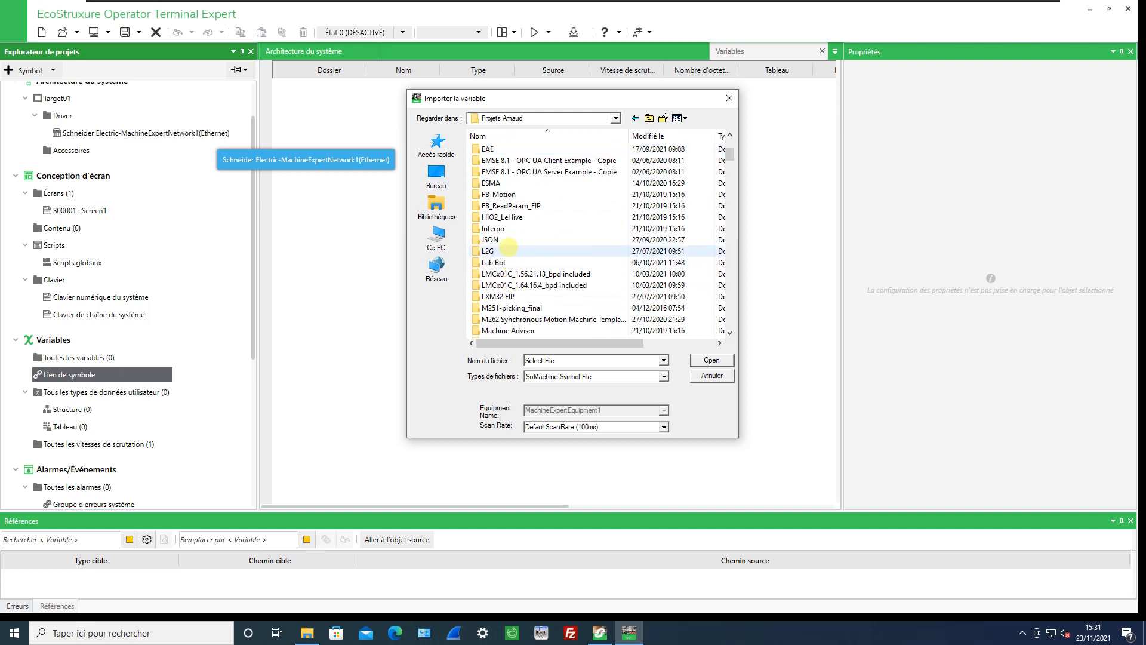
scroll(509, 247, down, 3)
double_click(508, 252)
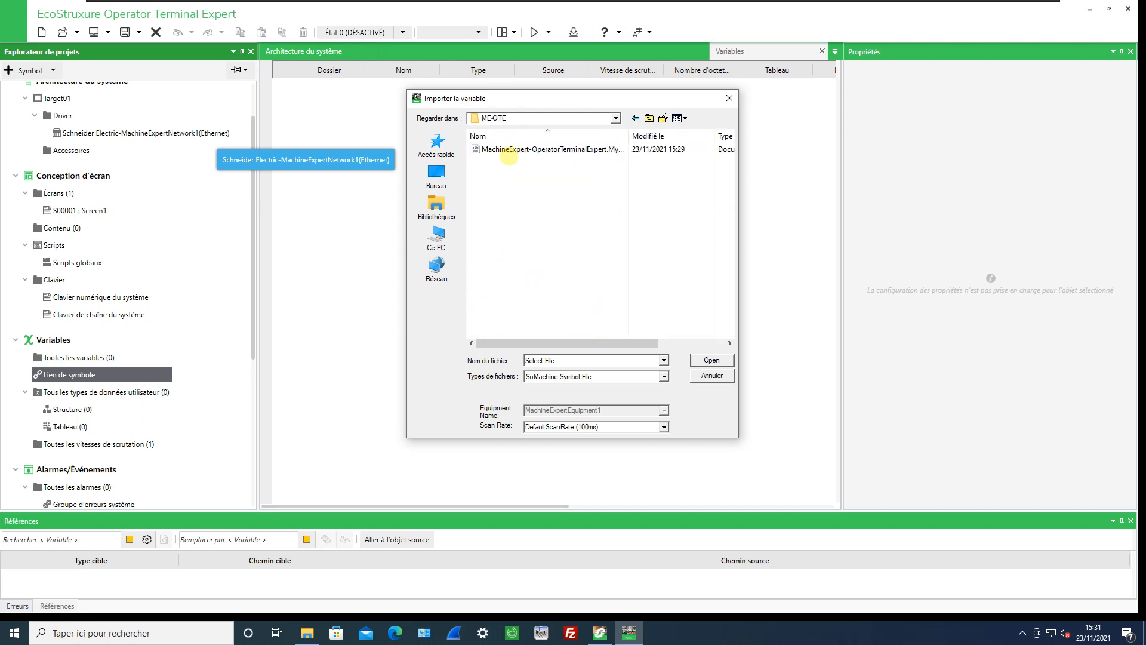
click(509, 151)
click(710, 360)
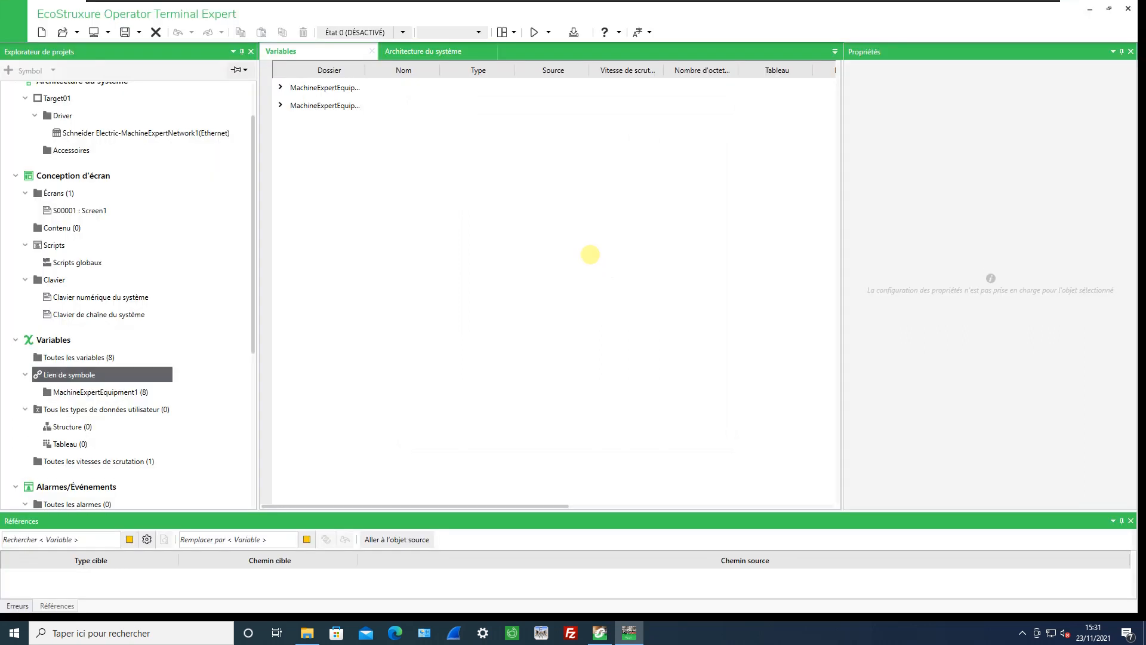
Step: Expand both imported variable groups and widen the Dossier column to fit the full folder names
click(280, 105)
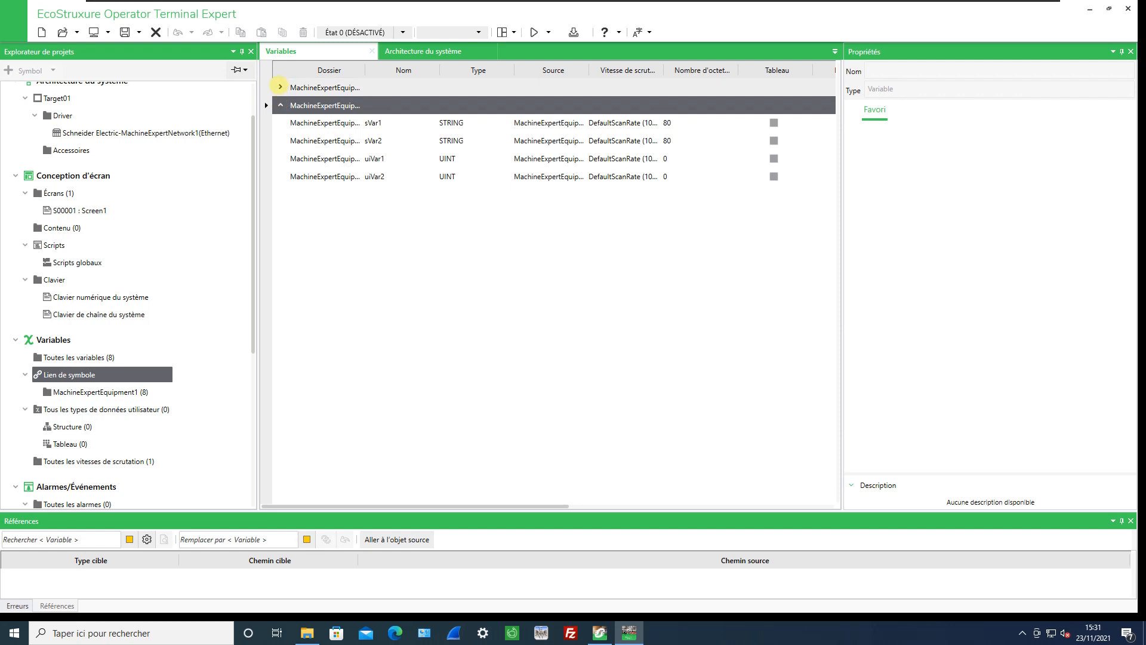
click(281, 87)
double_click(364, 69)
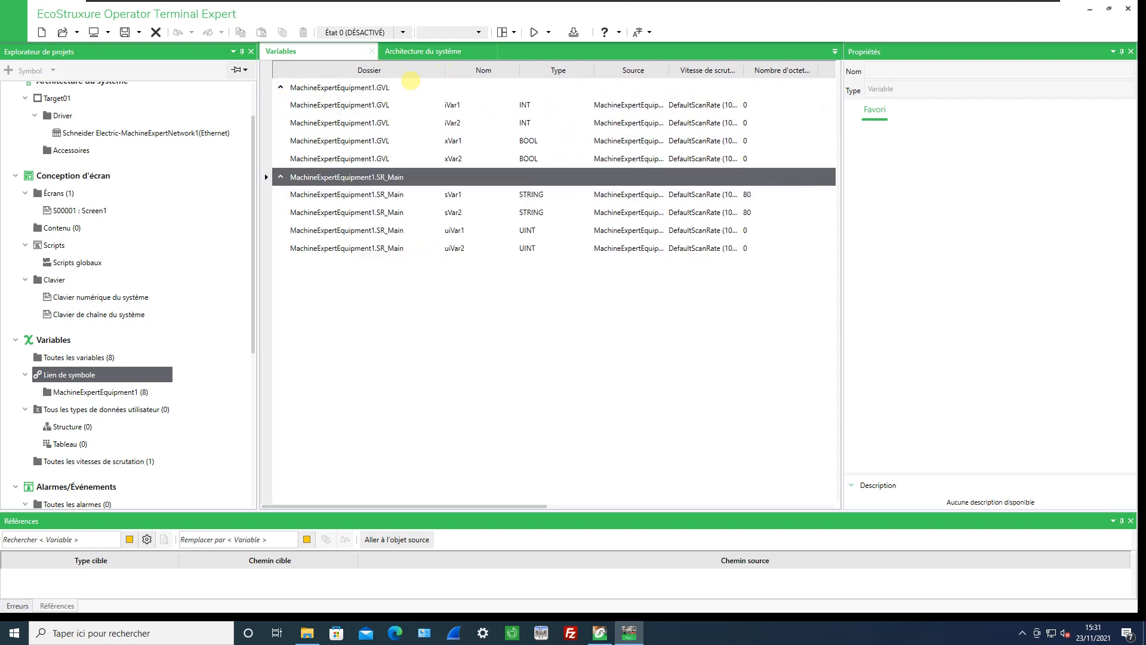
Step: Examine the imported variables of the GVL and SR_Main groups, including their data types and equipment addresses
click(424, 108)
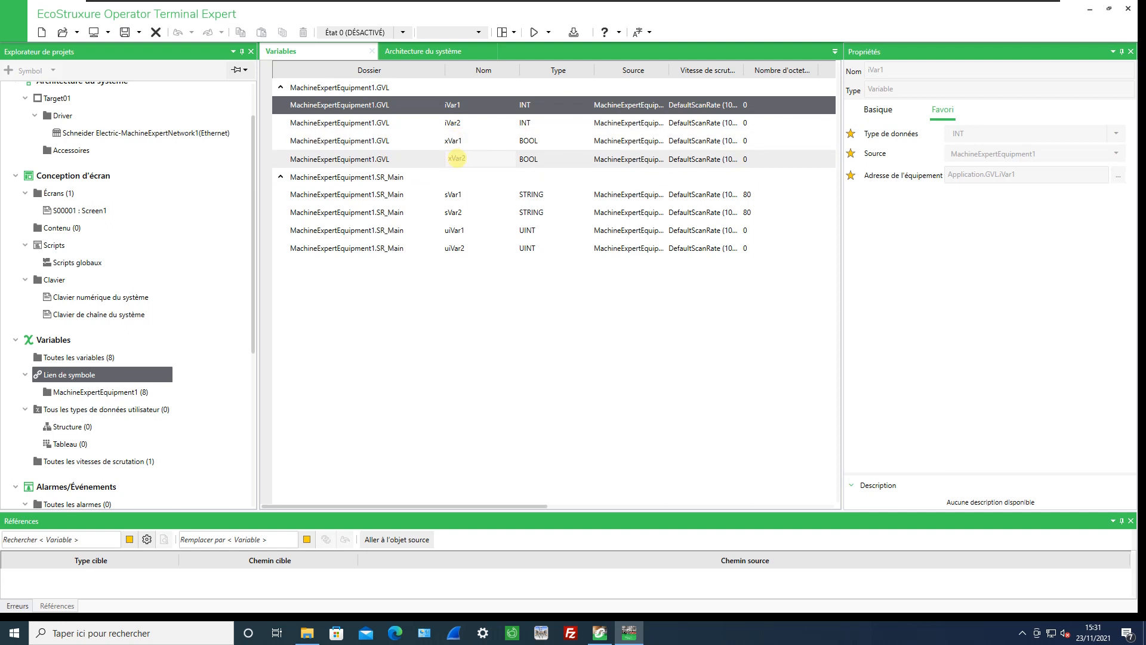
click(457, 158)
click(389, 177)
click(452, 194)
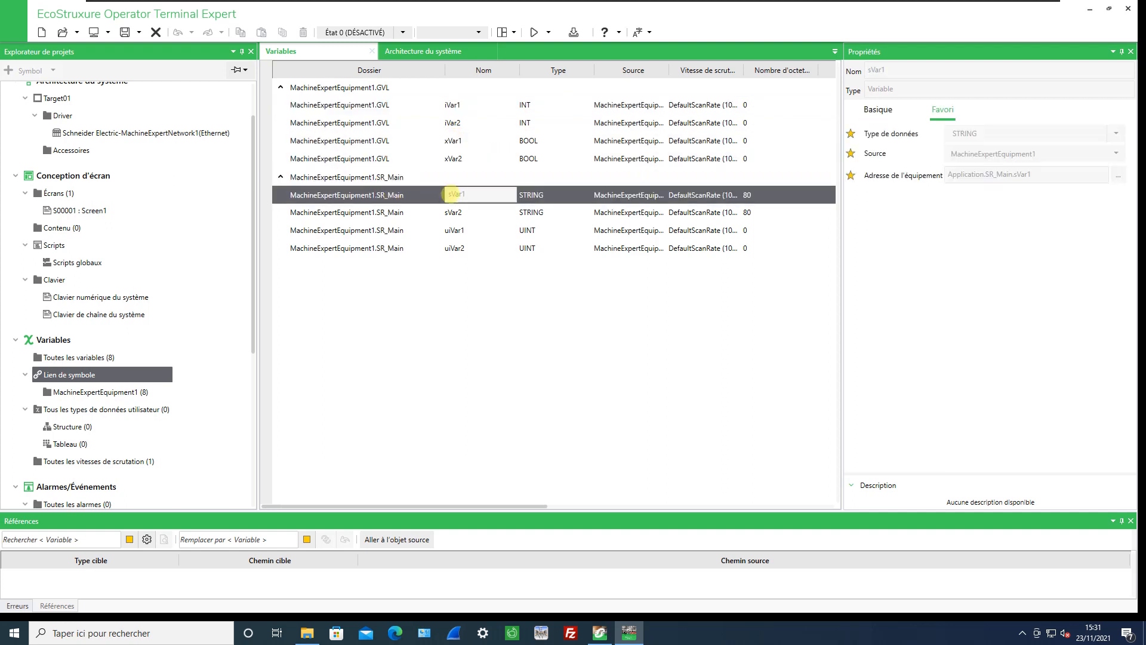
click(455, 212)
click(455, 230)
click(458, 248)
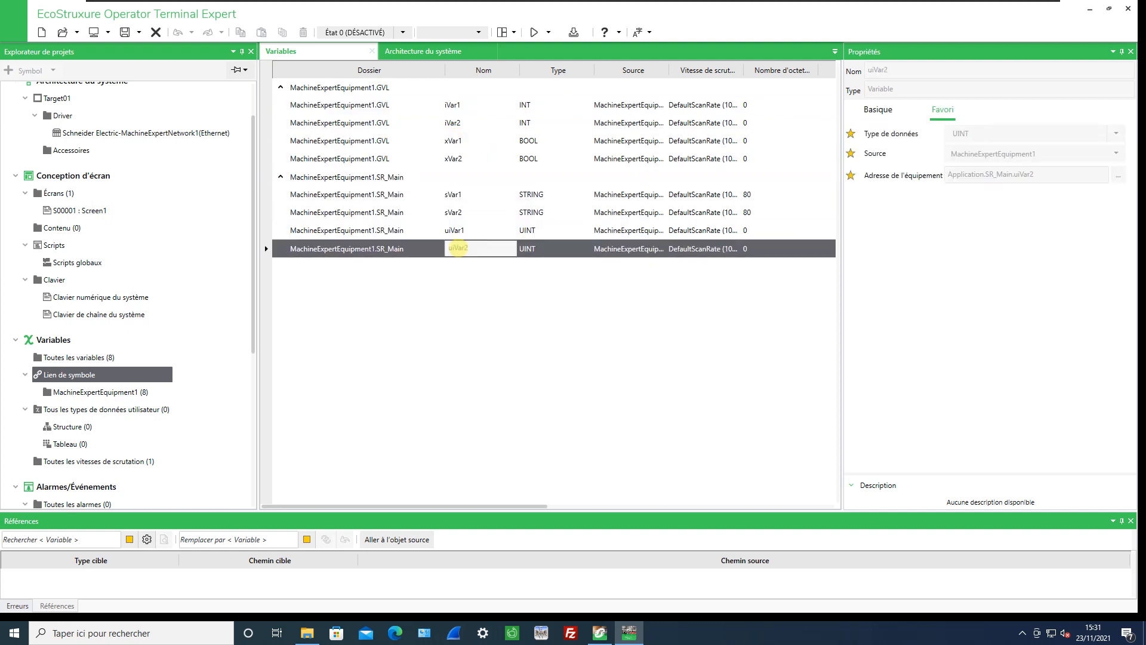
click(456, 278)
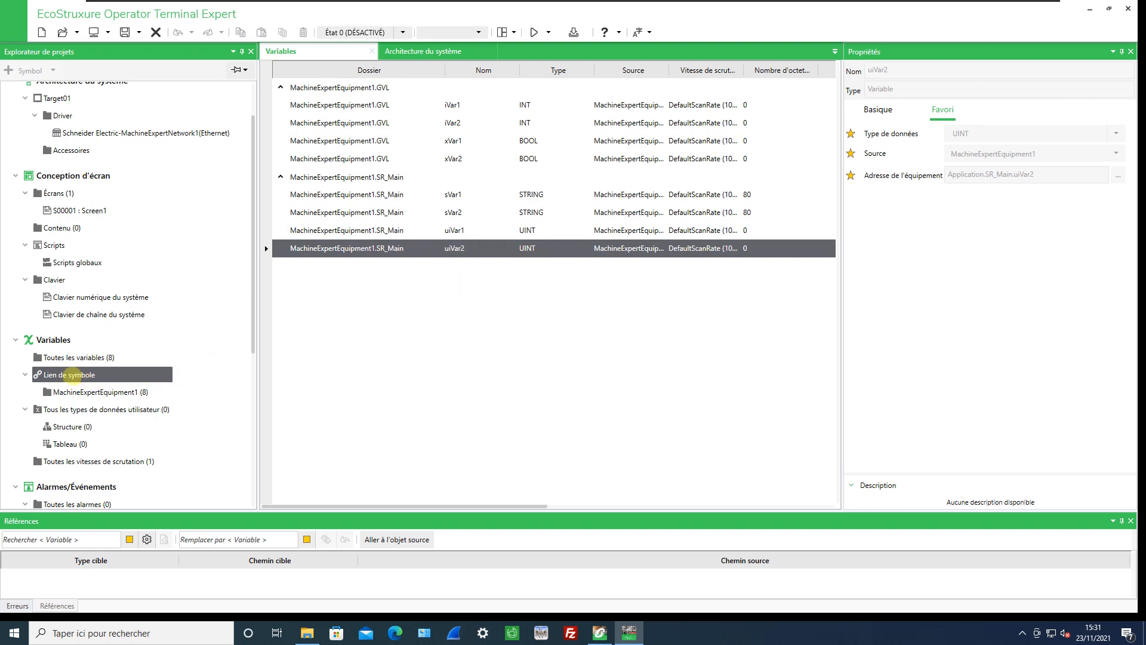